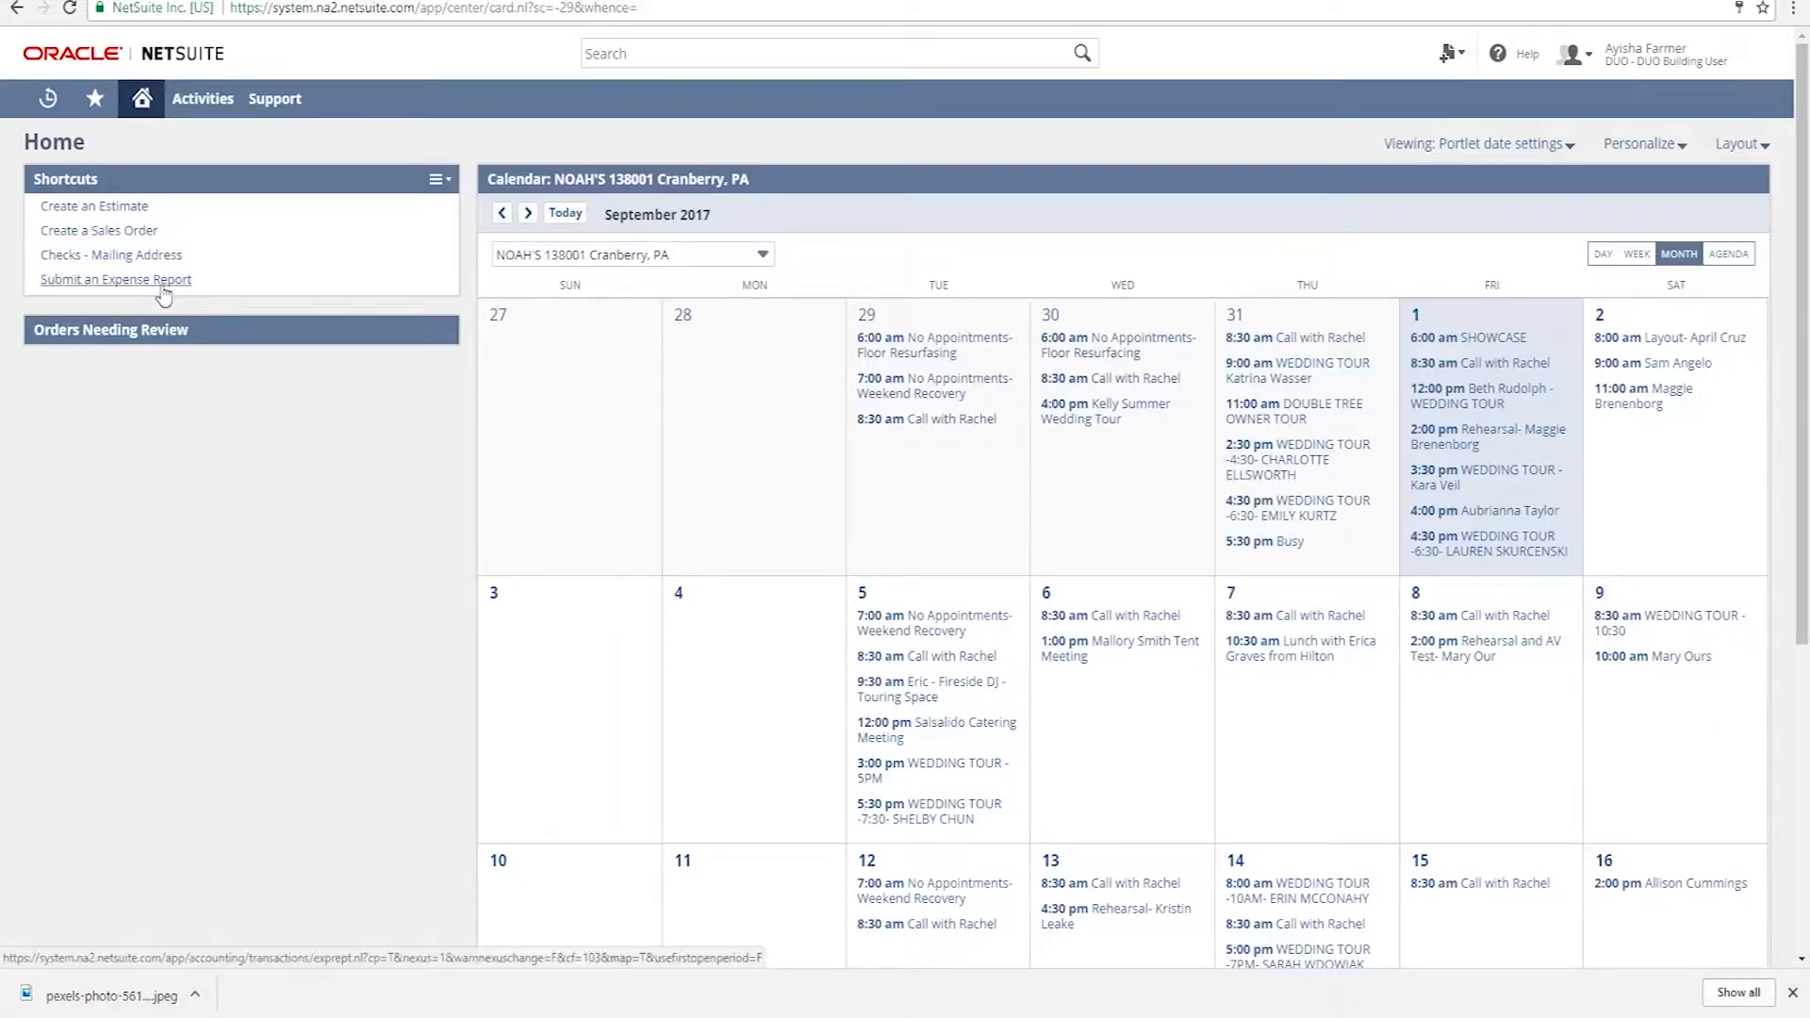
Start a new expense report and fill in the submitting employee's name.
left_click(163, 291)
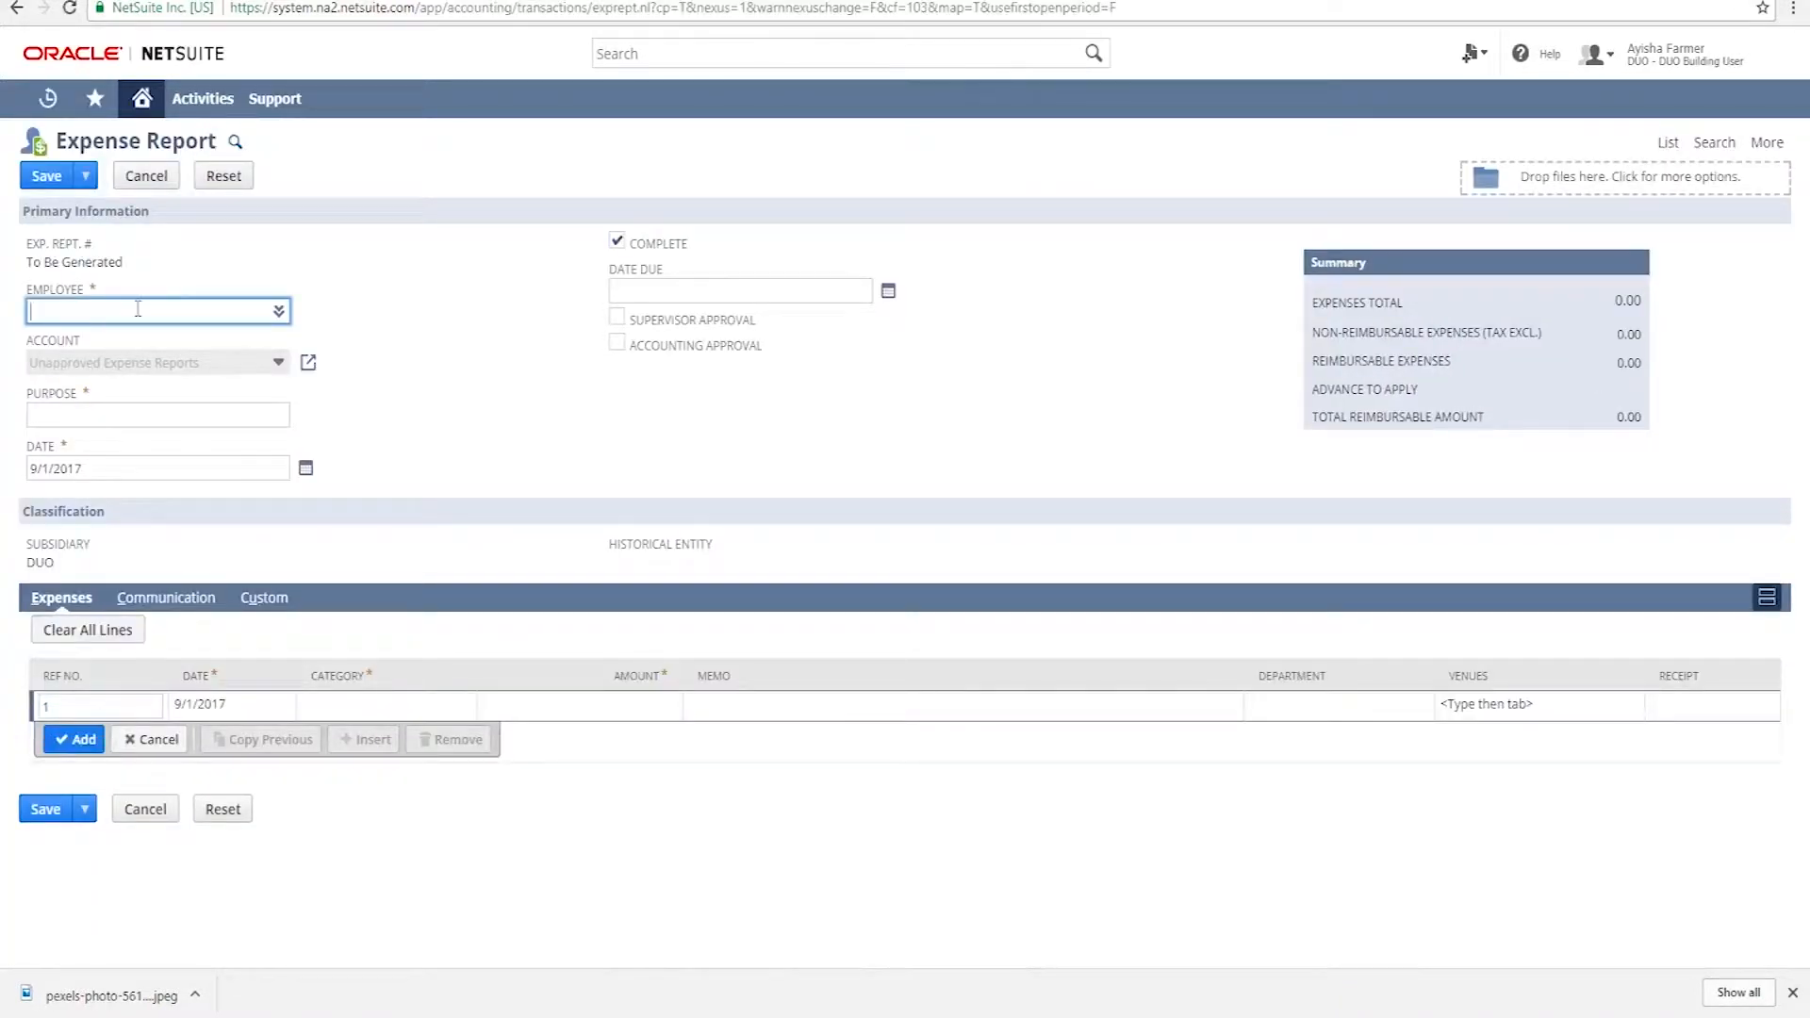
type("ayisha")
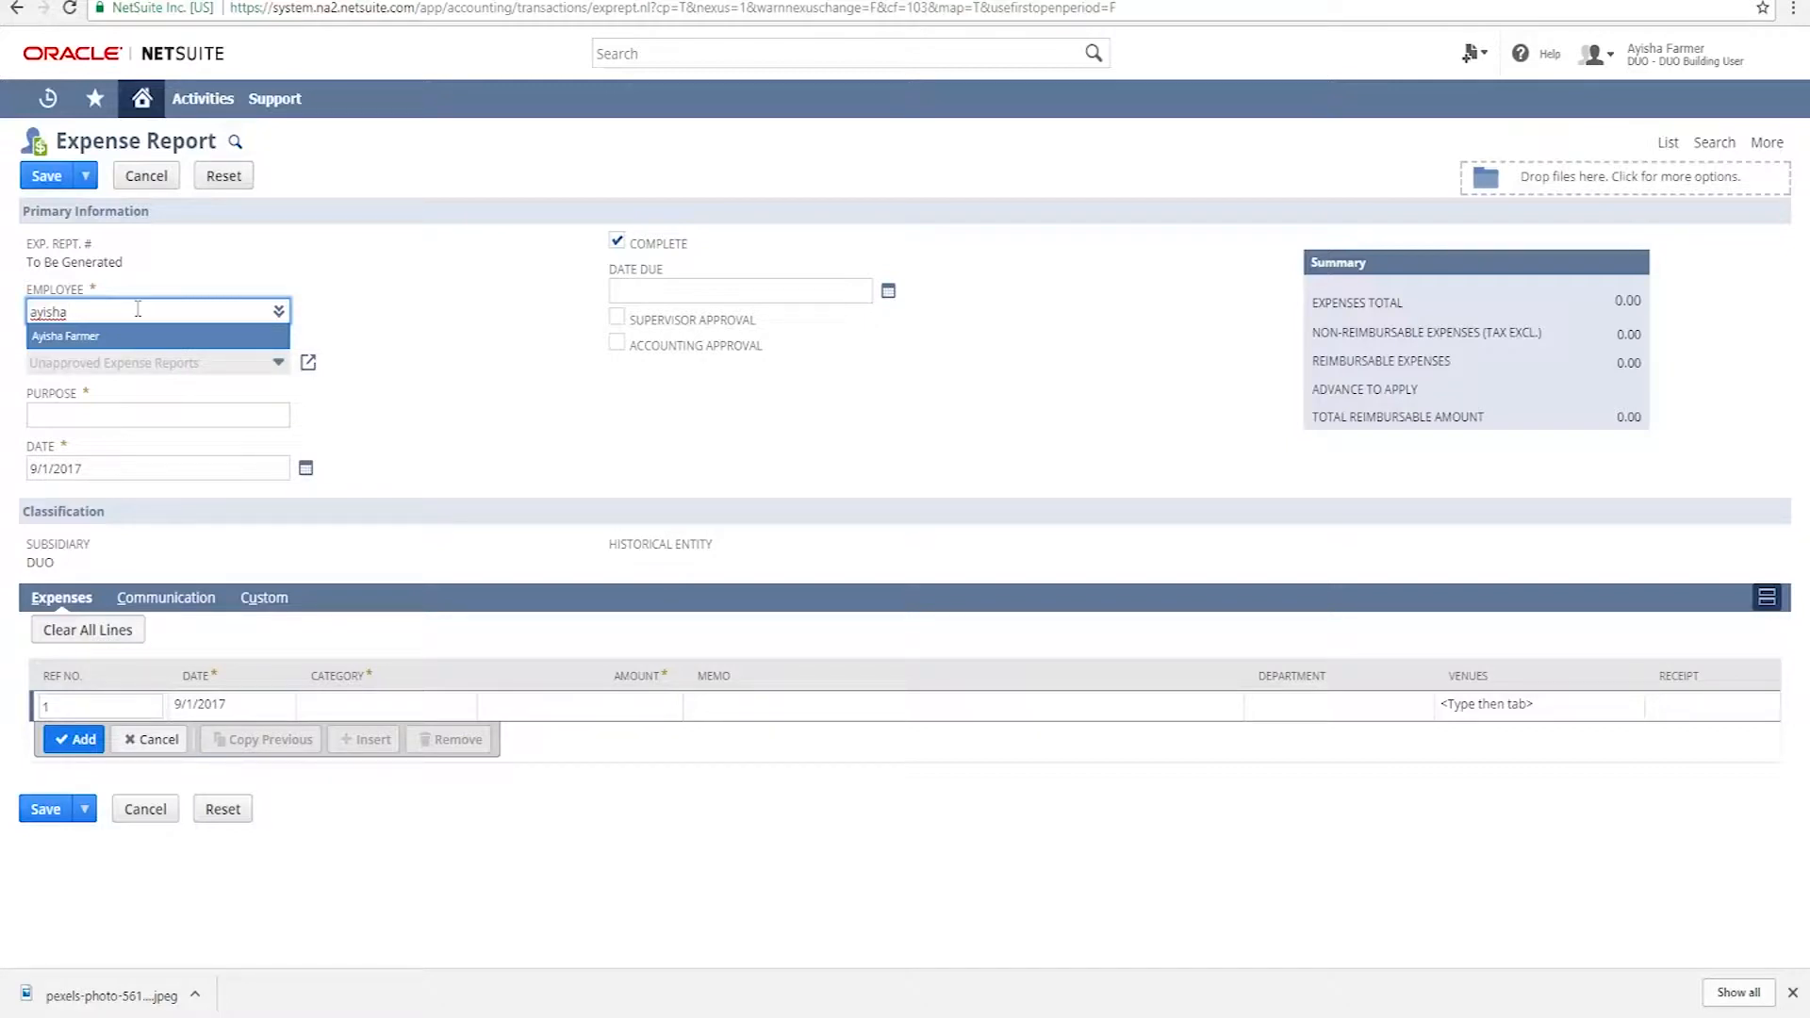
key("Return")
Set the expense report's purpose to "Covering Shift in Tulsa".
left_click(112, 412)
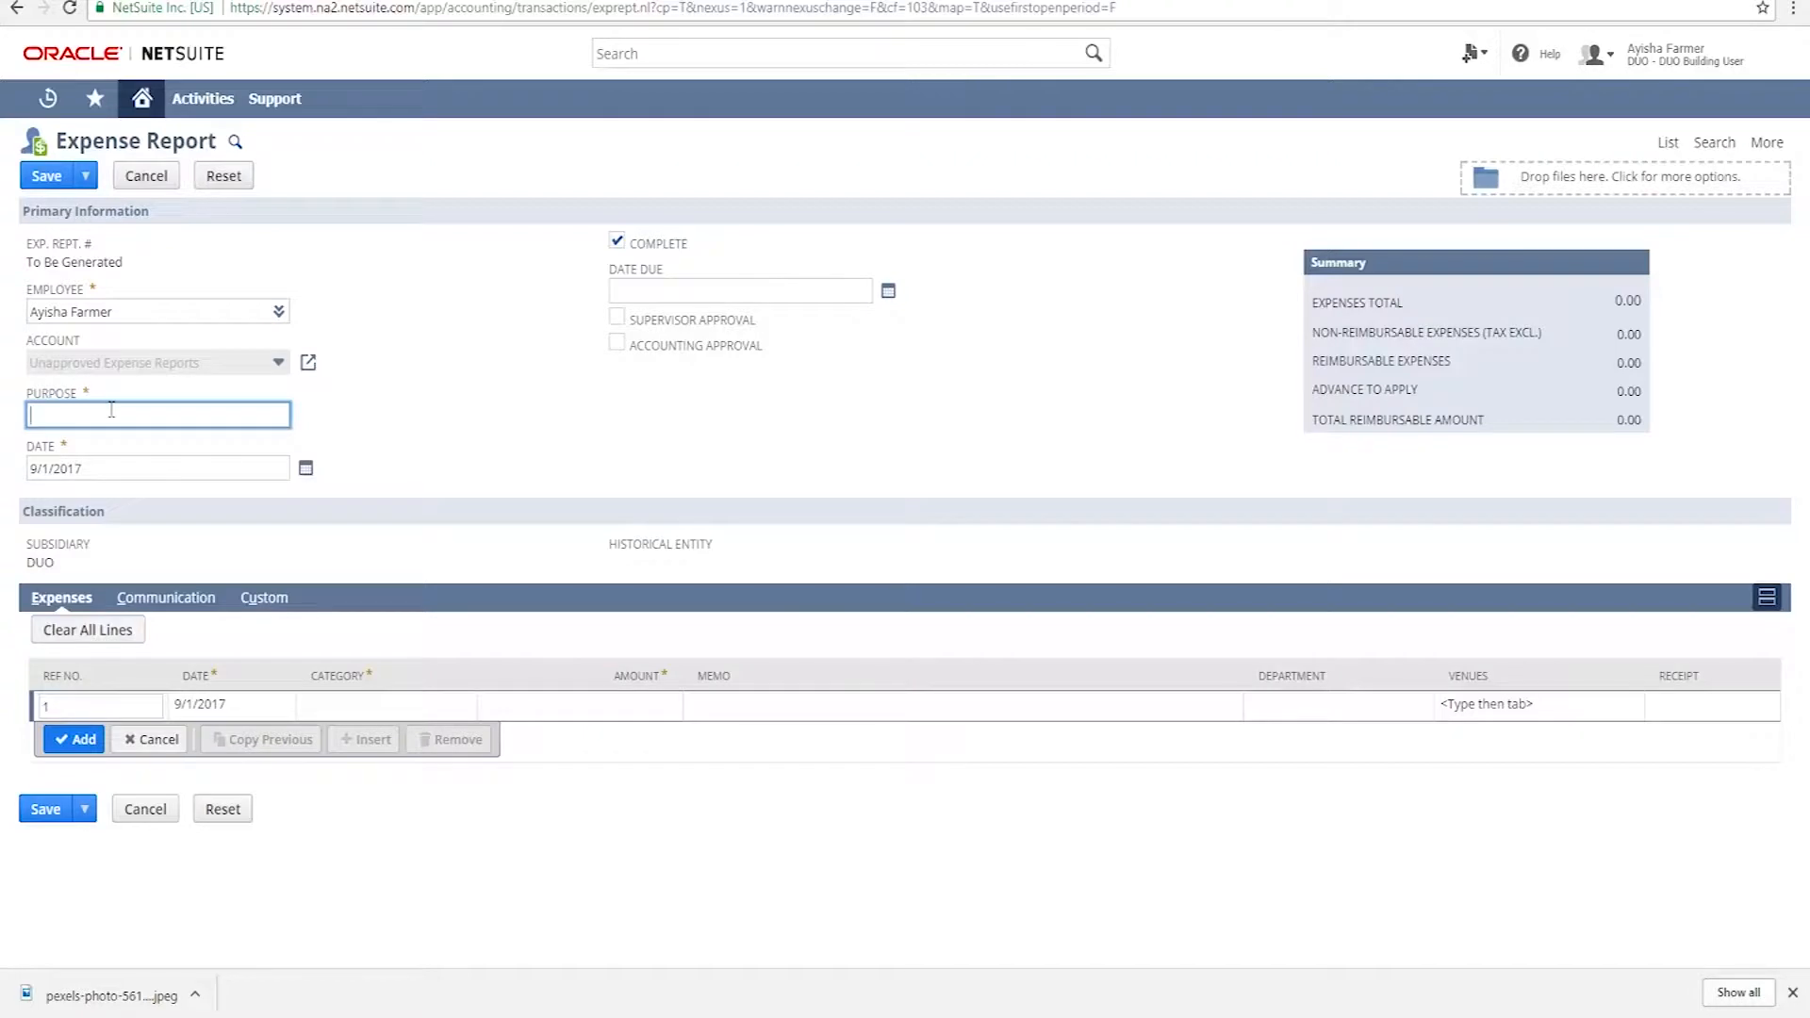
type("Covering Shift in Tulsa")
left_click_drag(111, 415, 179, 388)
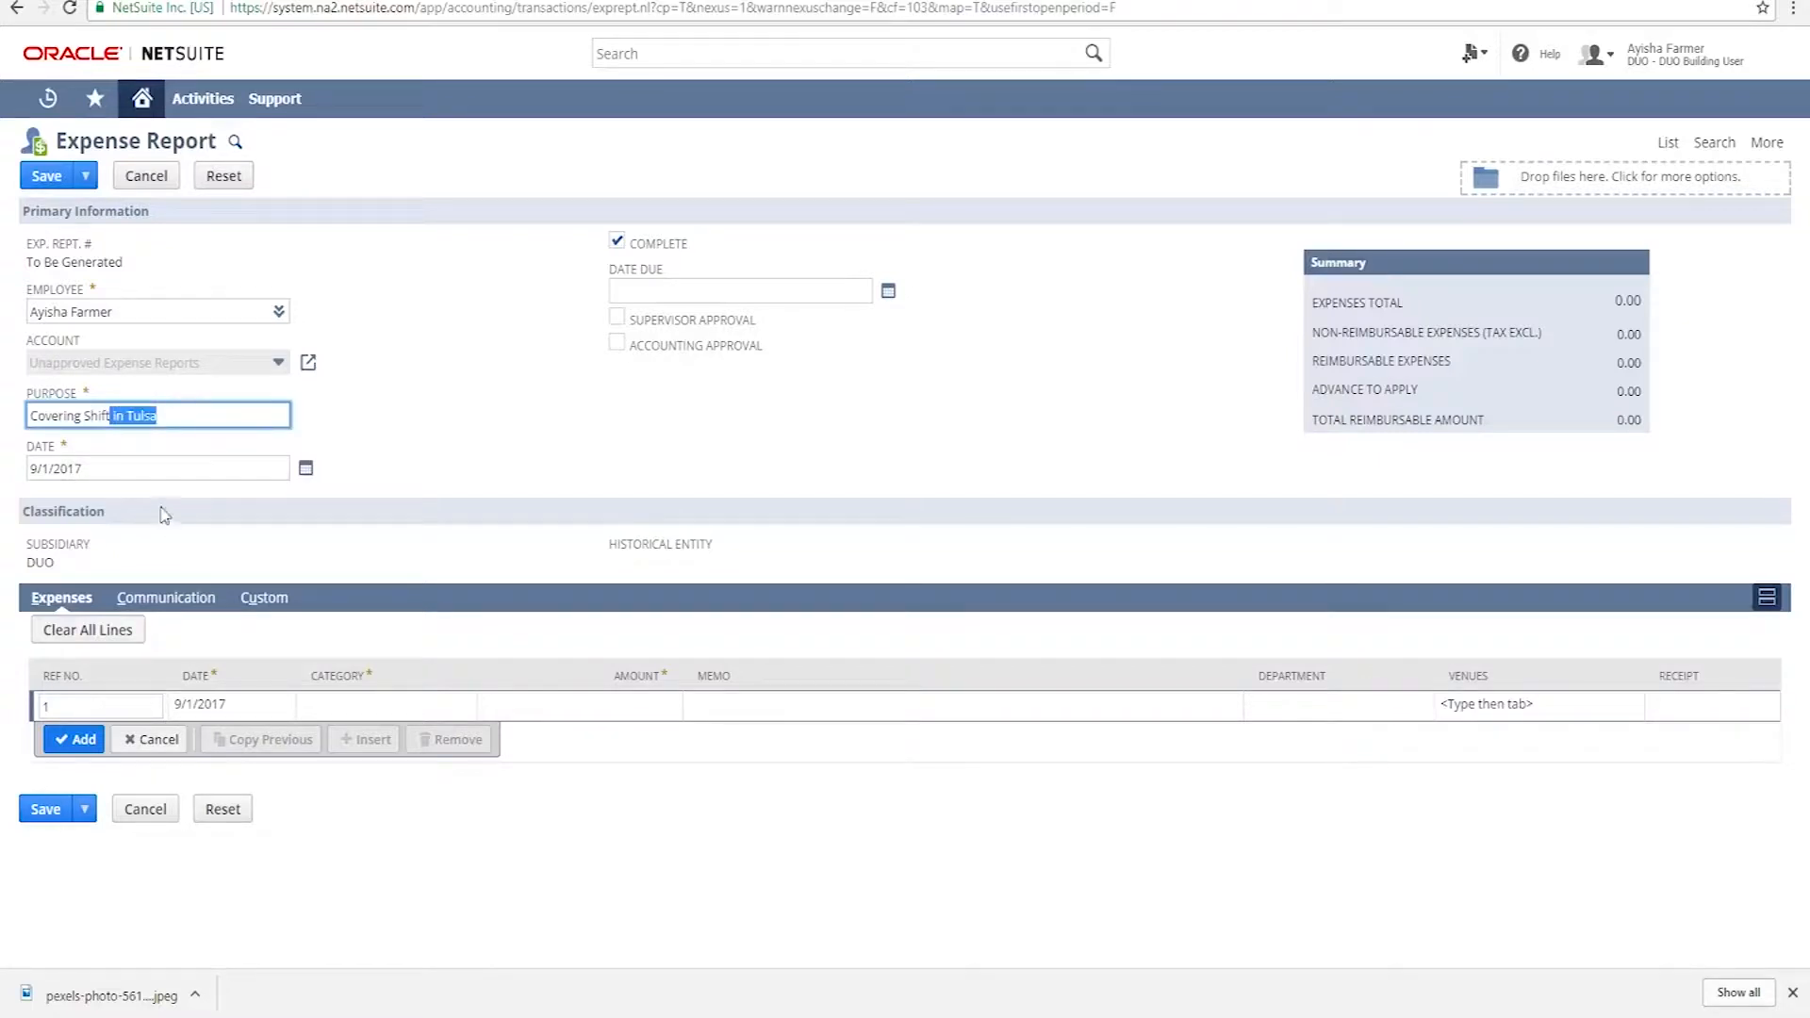
left_click(161, 469)
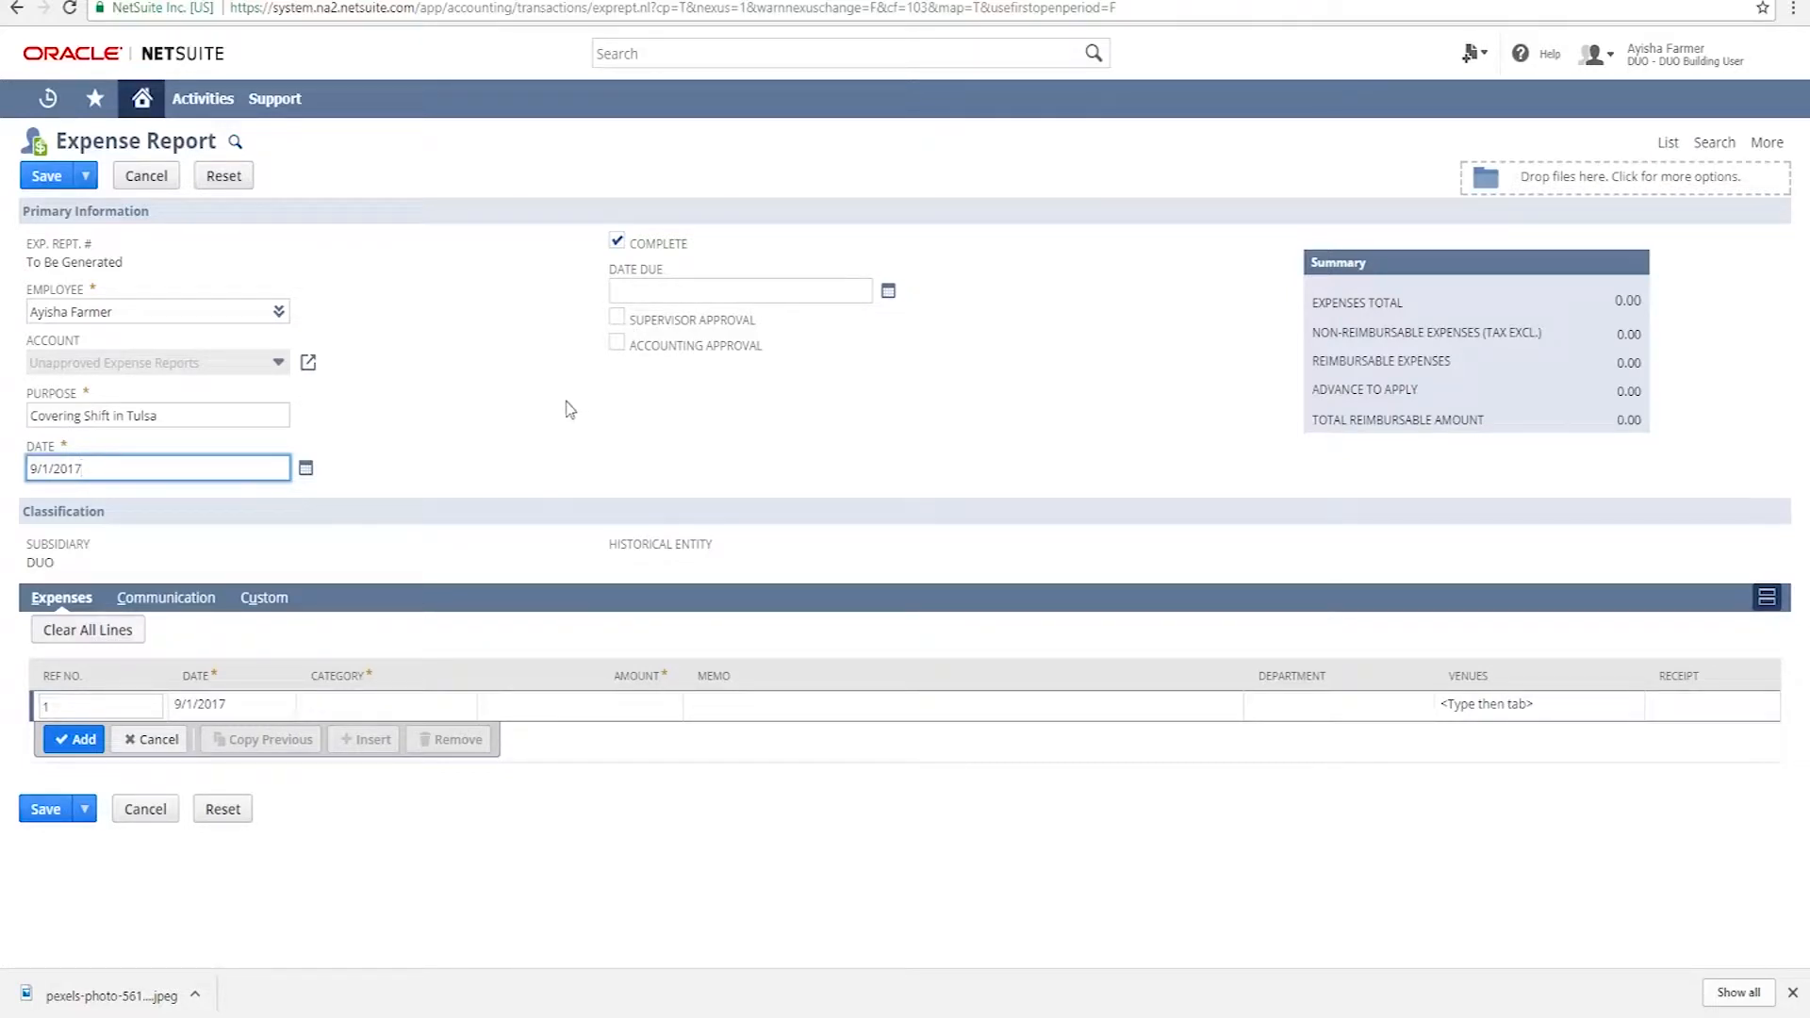
left_click(505, 420)
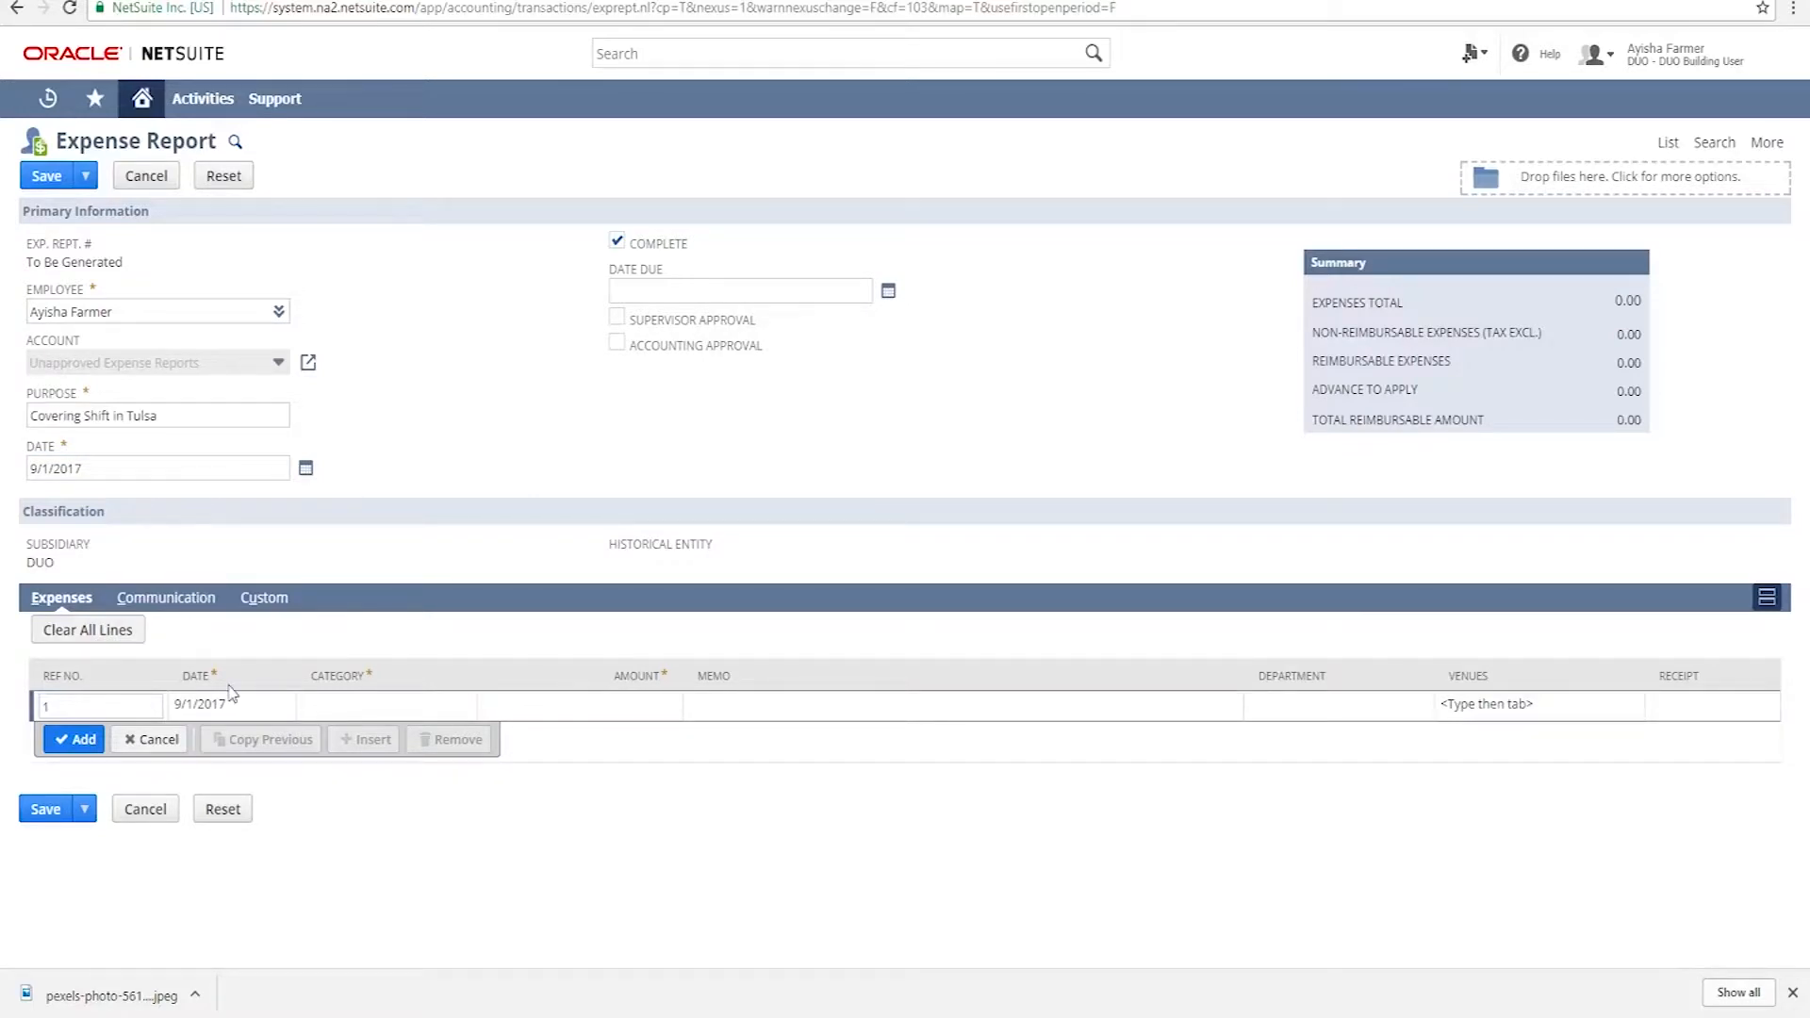
Set the first expense line's category to "Mileage - Enter # of Miles Driven in QTY" with a quantity of 39.
left_click(344, 714)
left_click(431, 711)
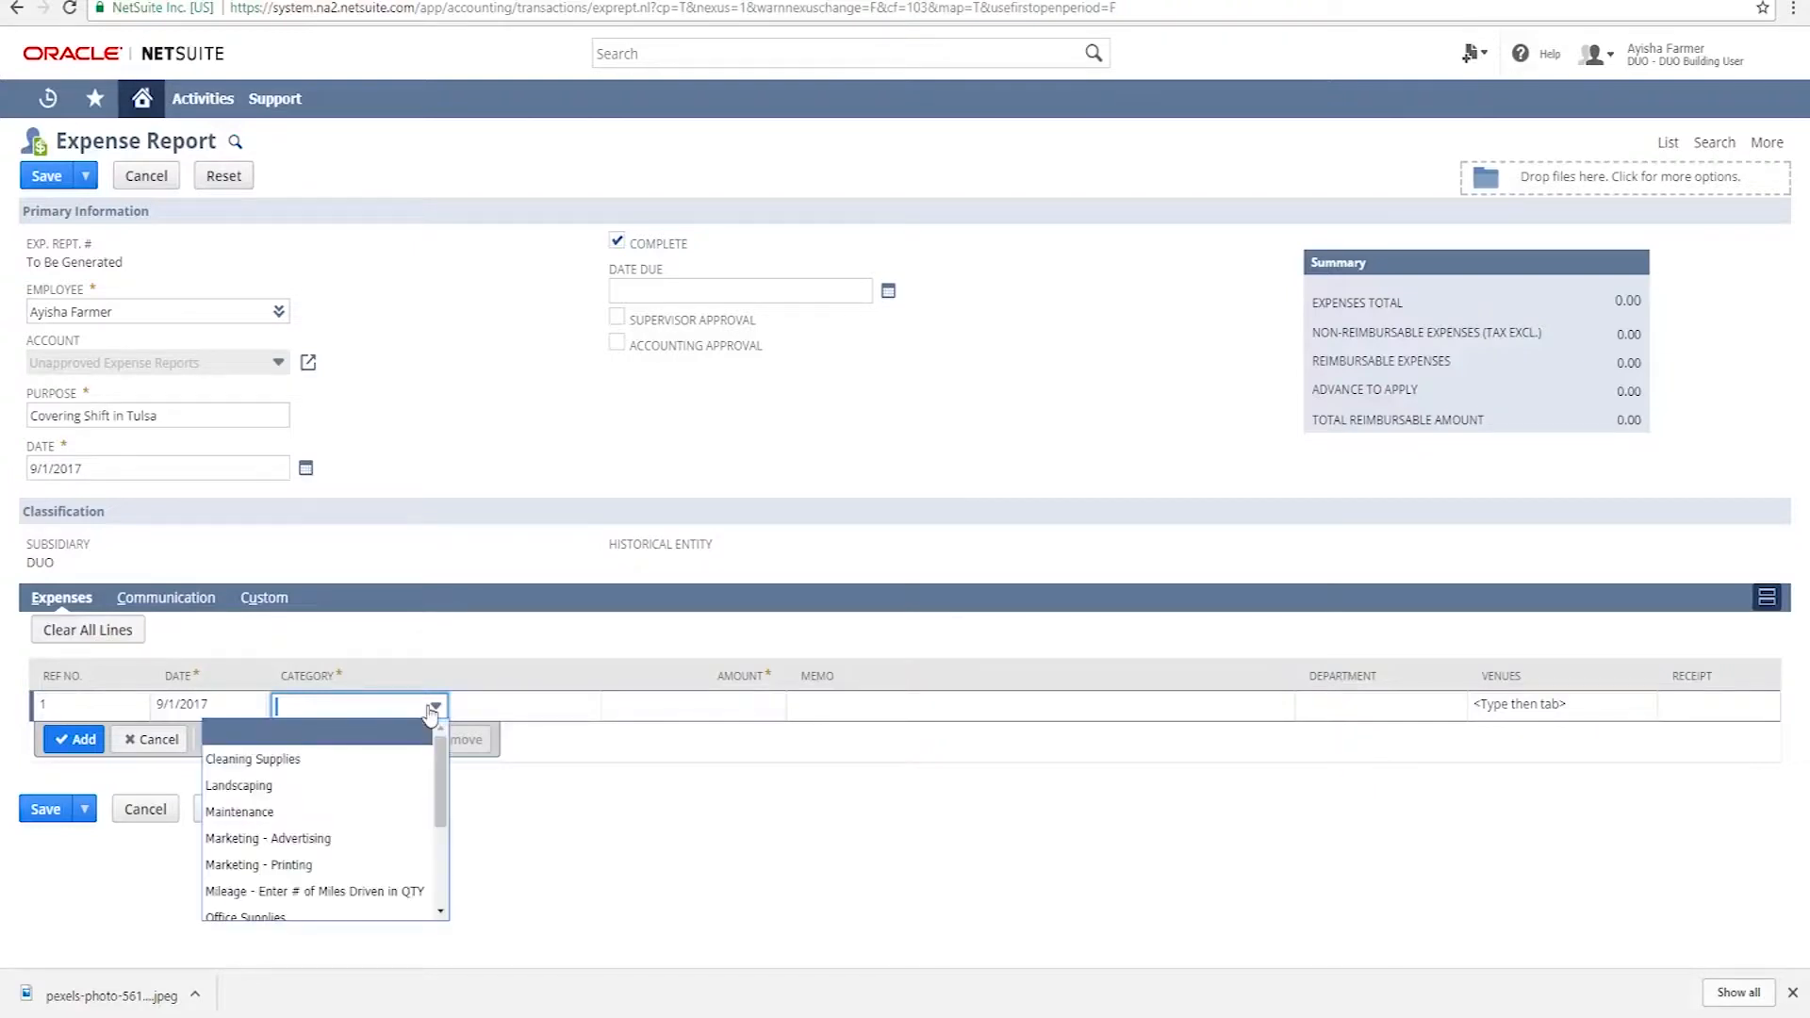
scroll(407, 773, "down", 2)
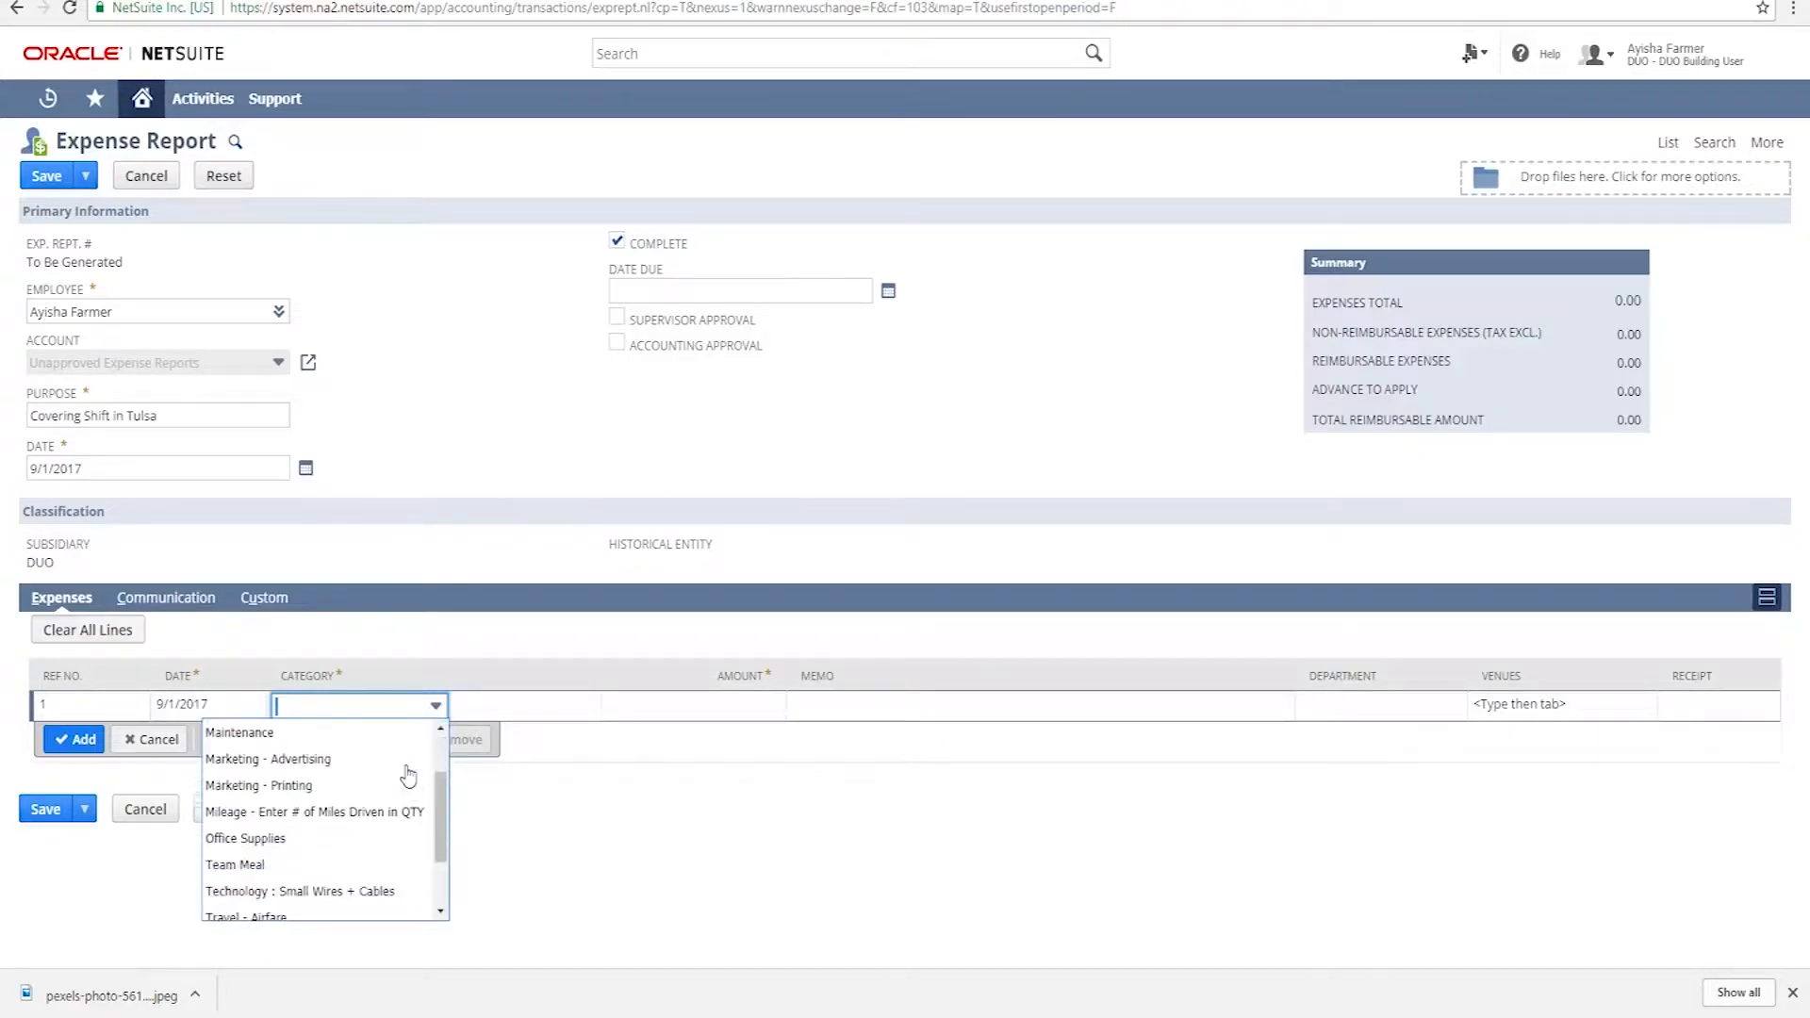
scroll(407, 773, "down", 1)
scroll(407, 775, "down", 1)
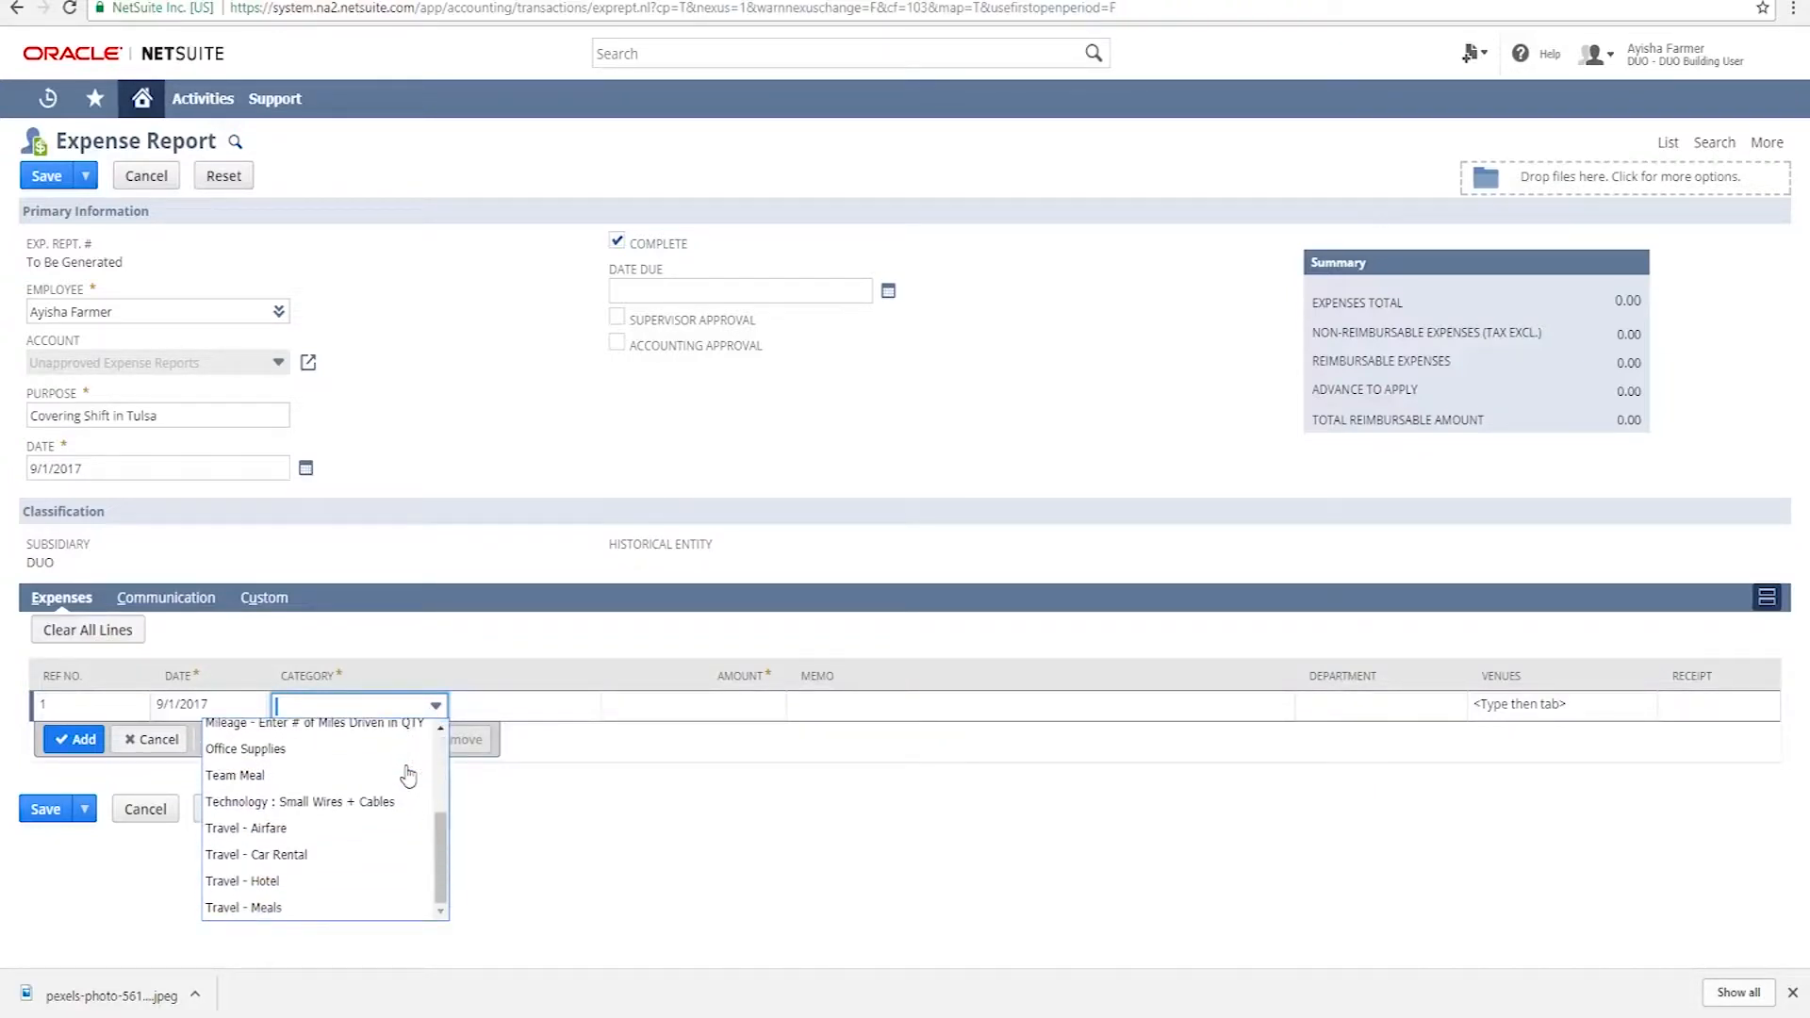
scroll(408, 775, "up", 3)
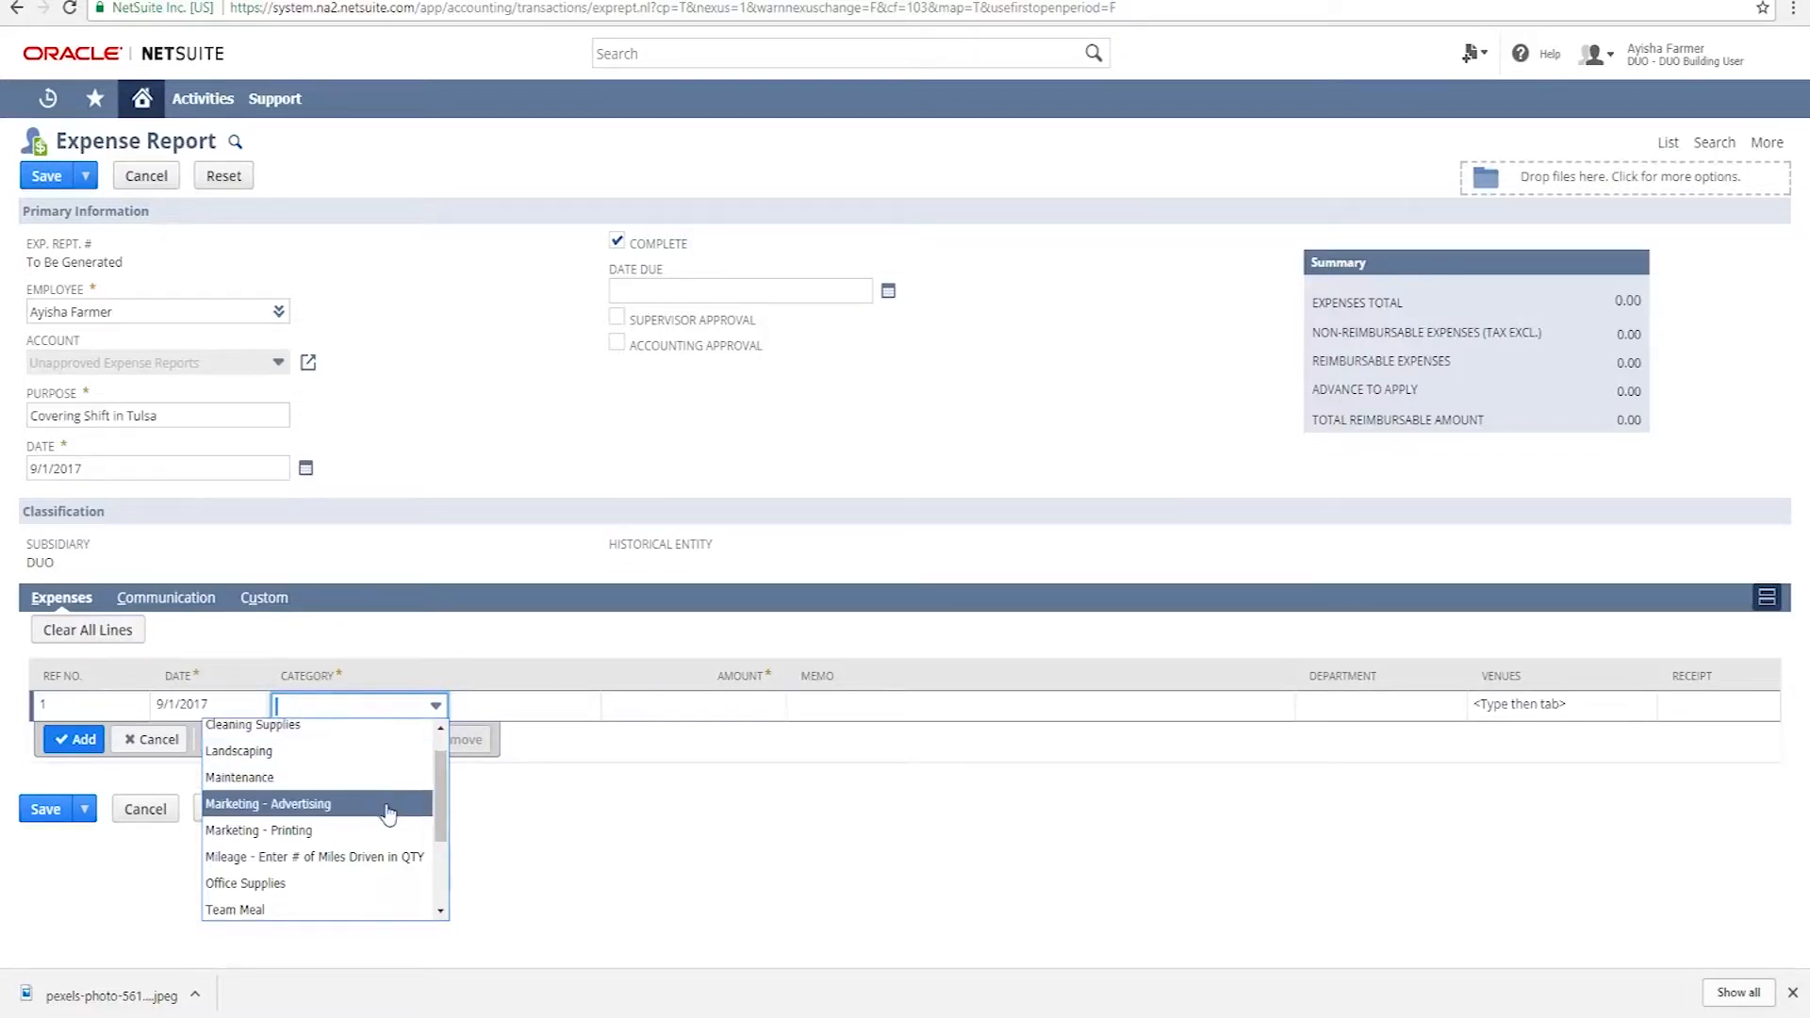
scroll(388, 814, "down", 2)
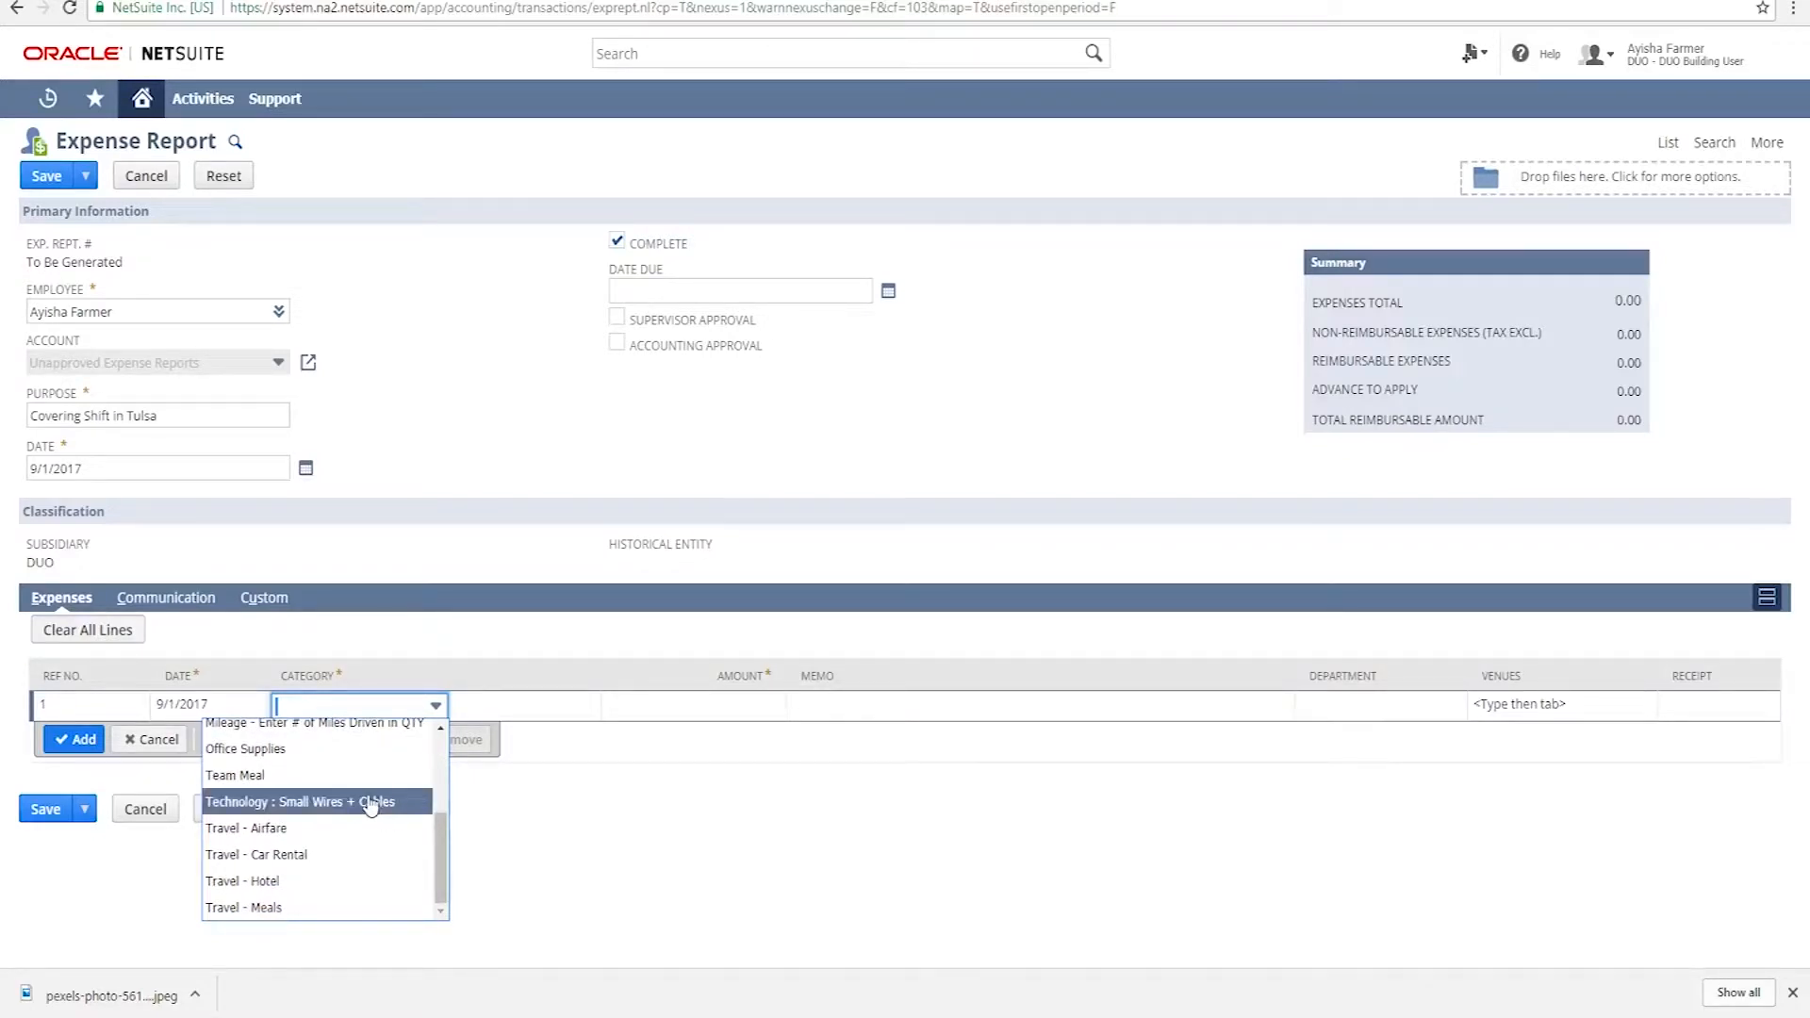
scroll(371, 804, "up", 2)
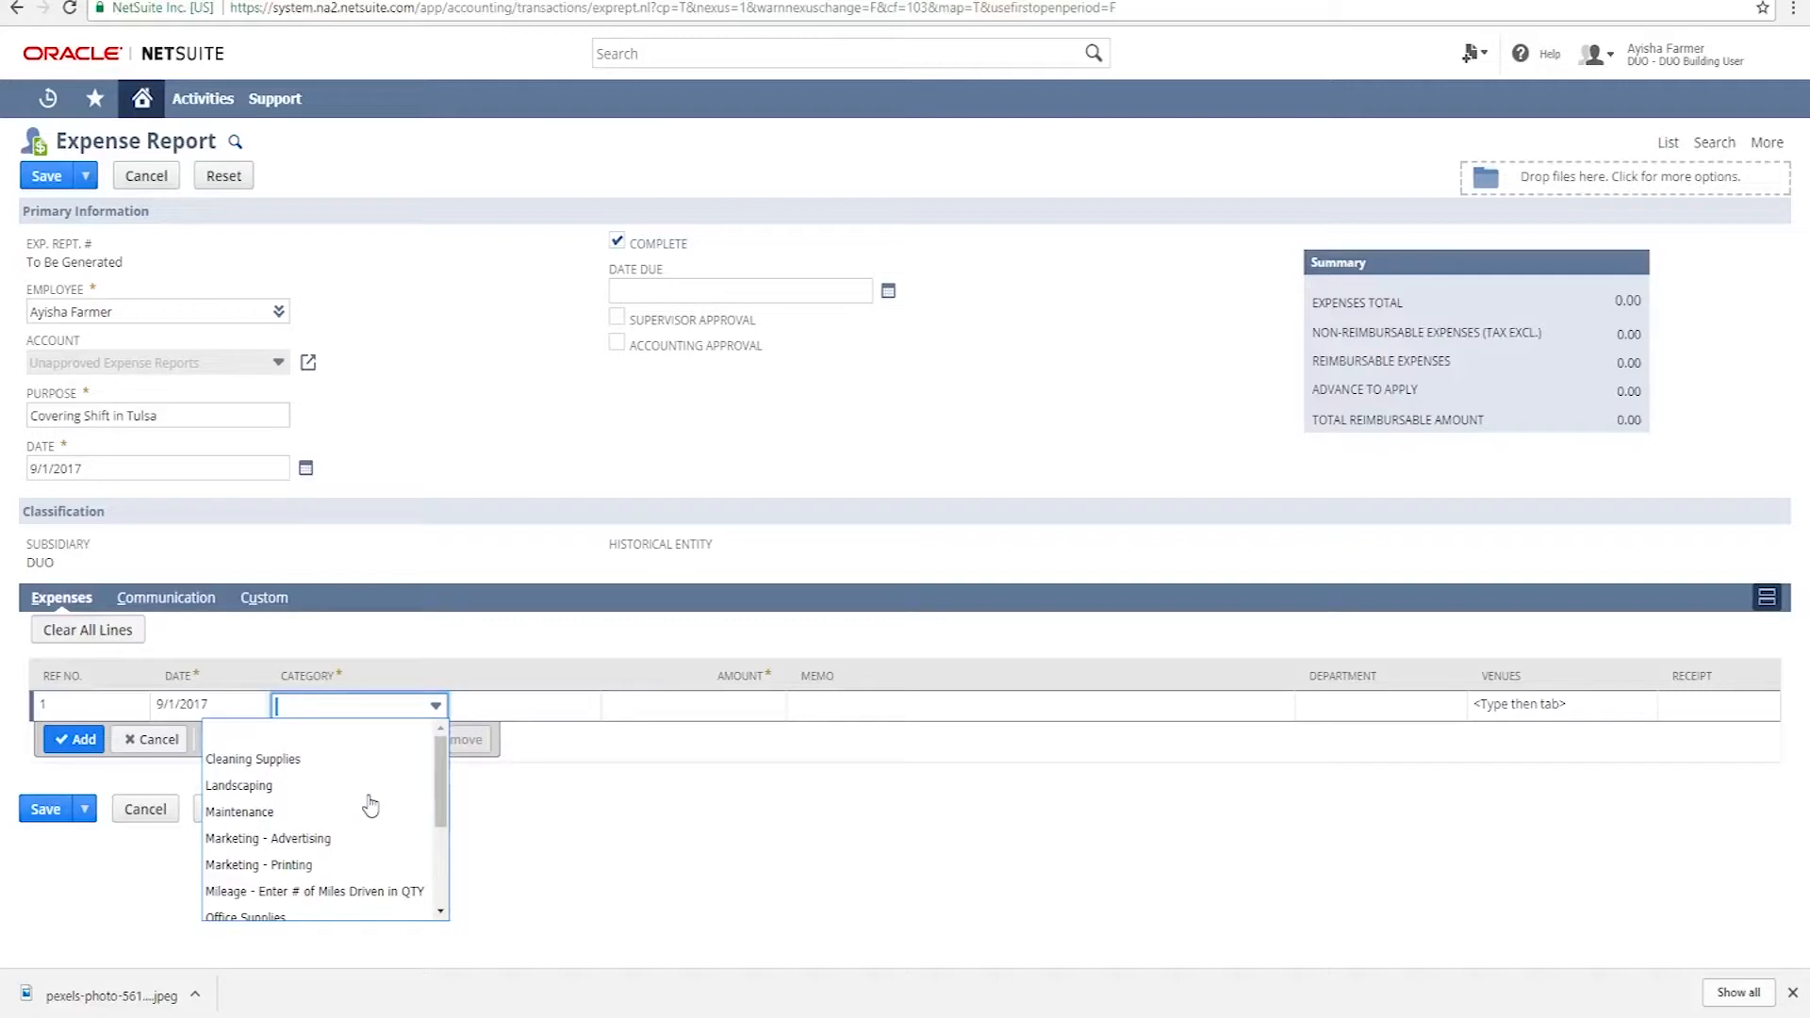
scroll(371, 804, "down", 2)
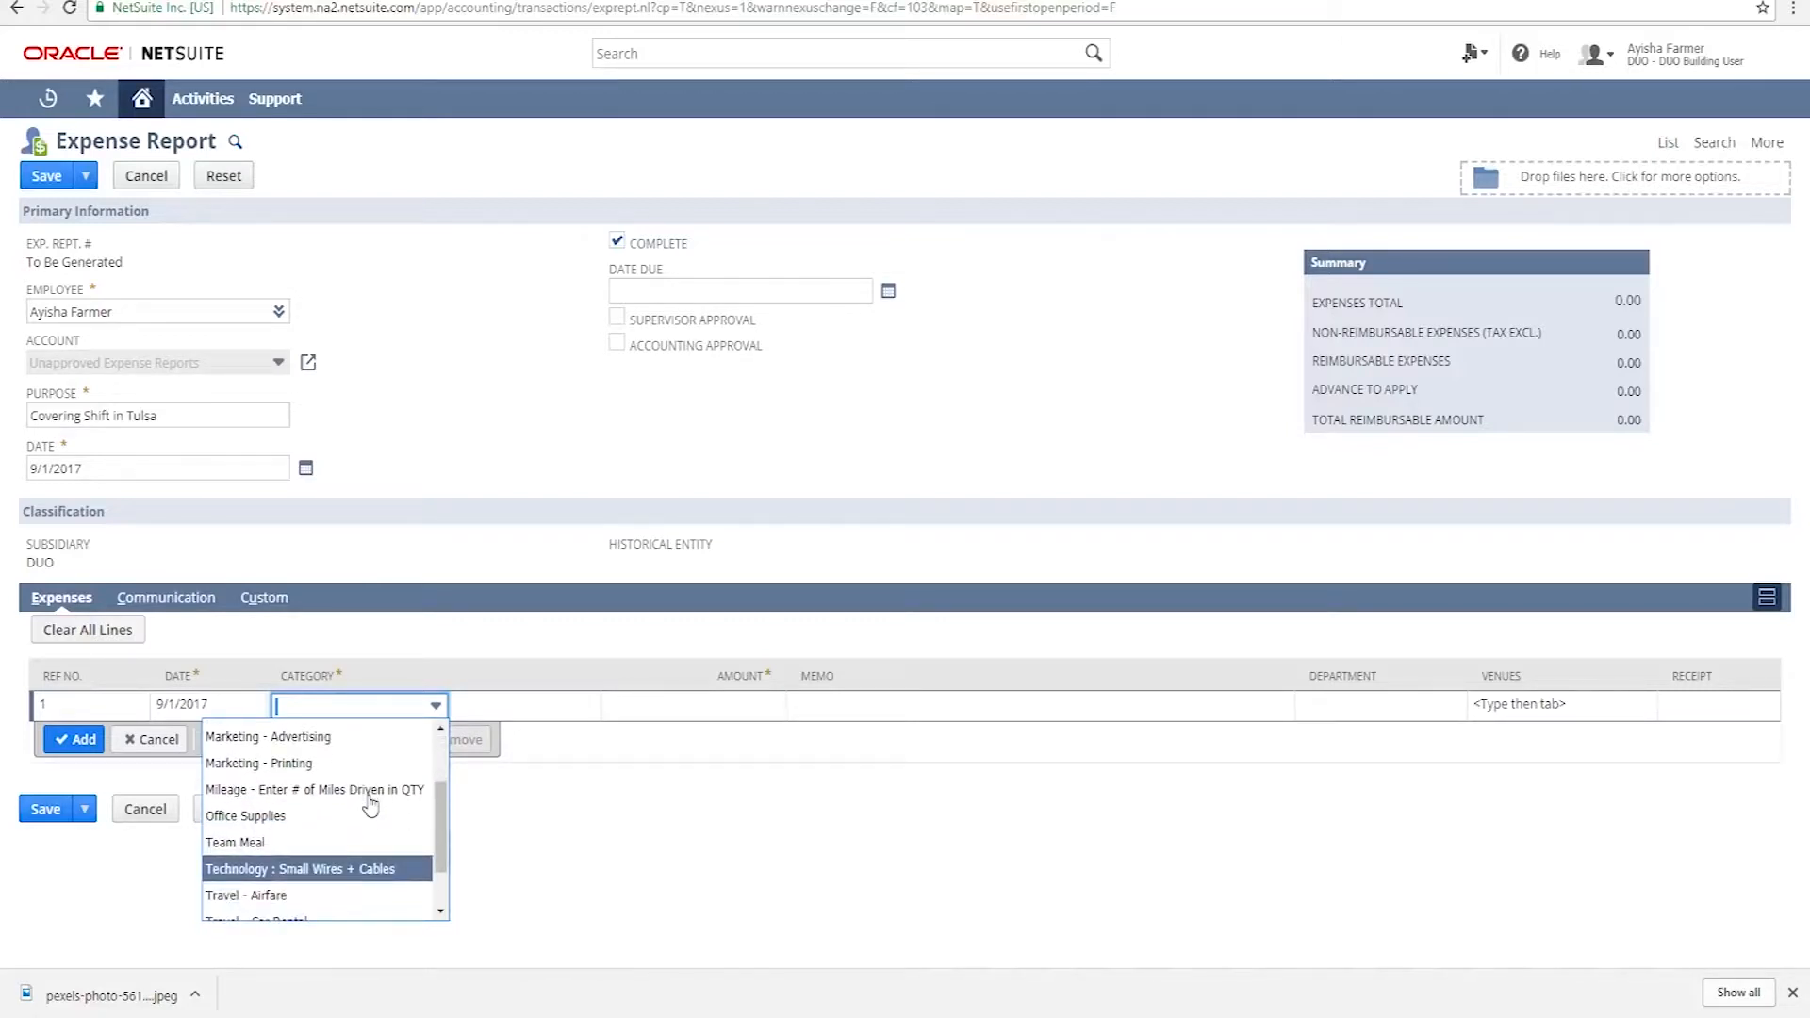
left_click(309, 796)
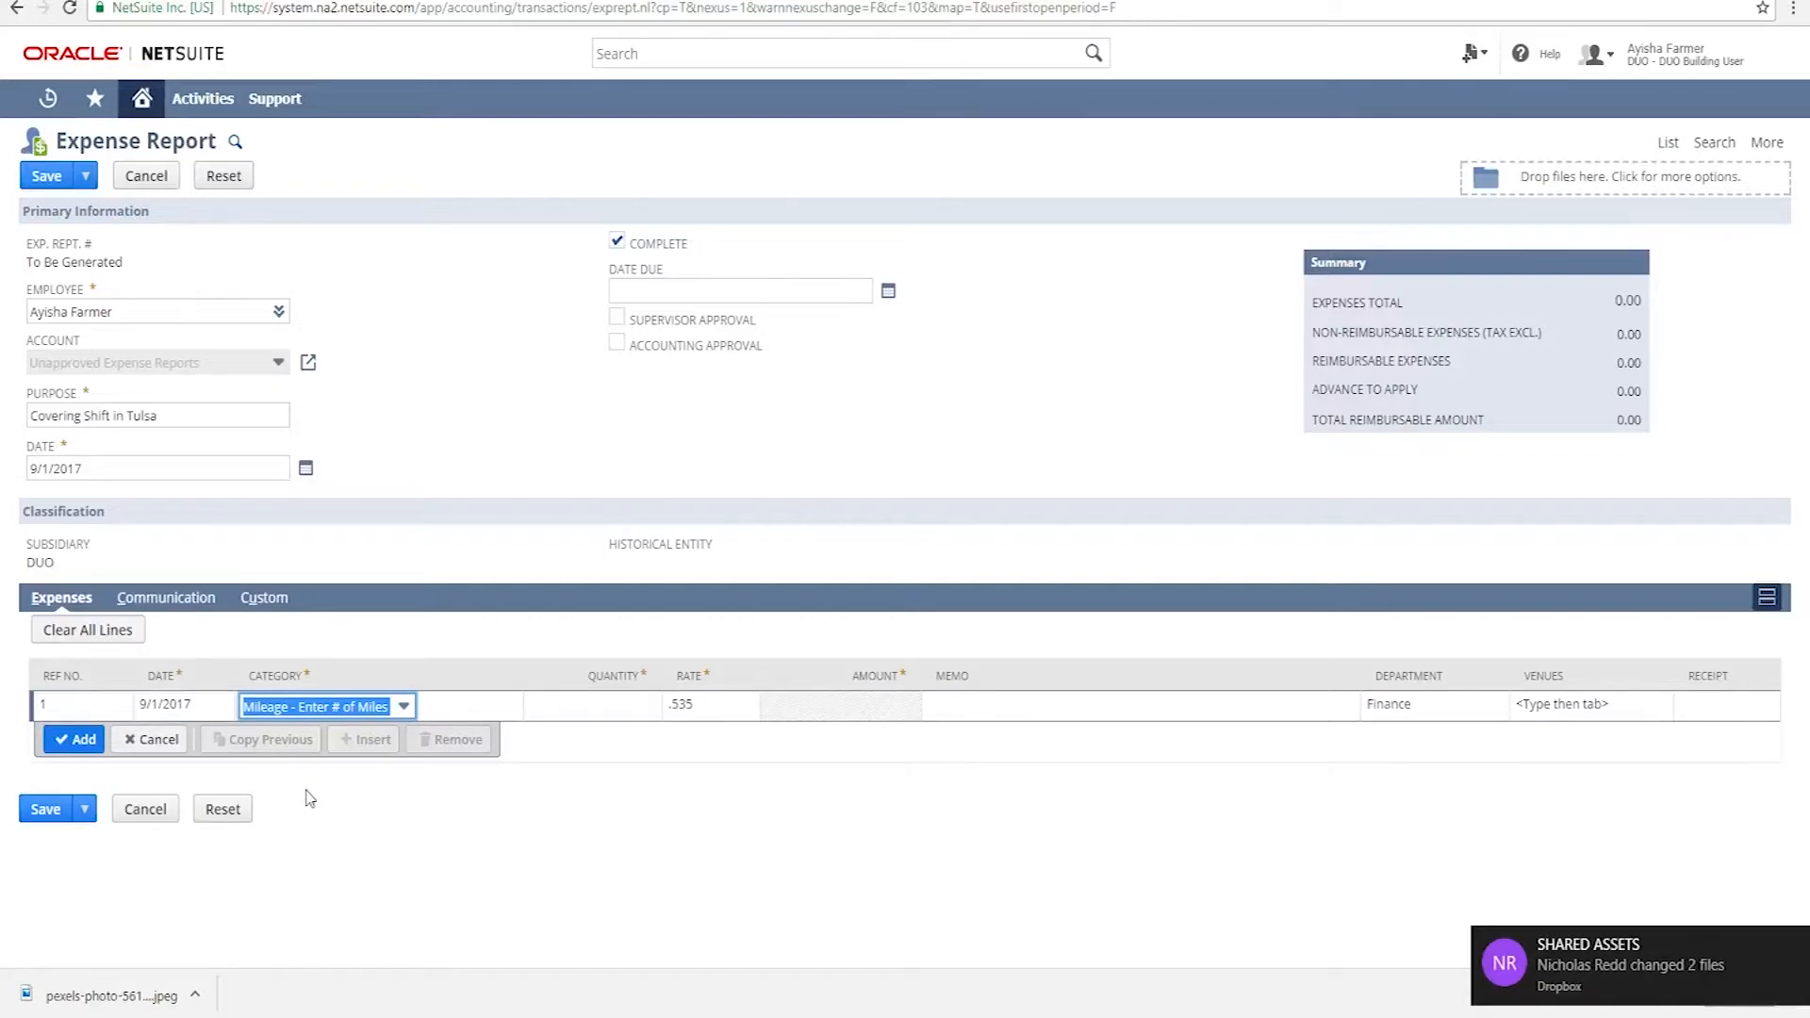
key("Tab")
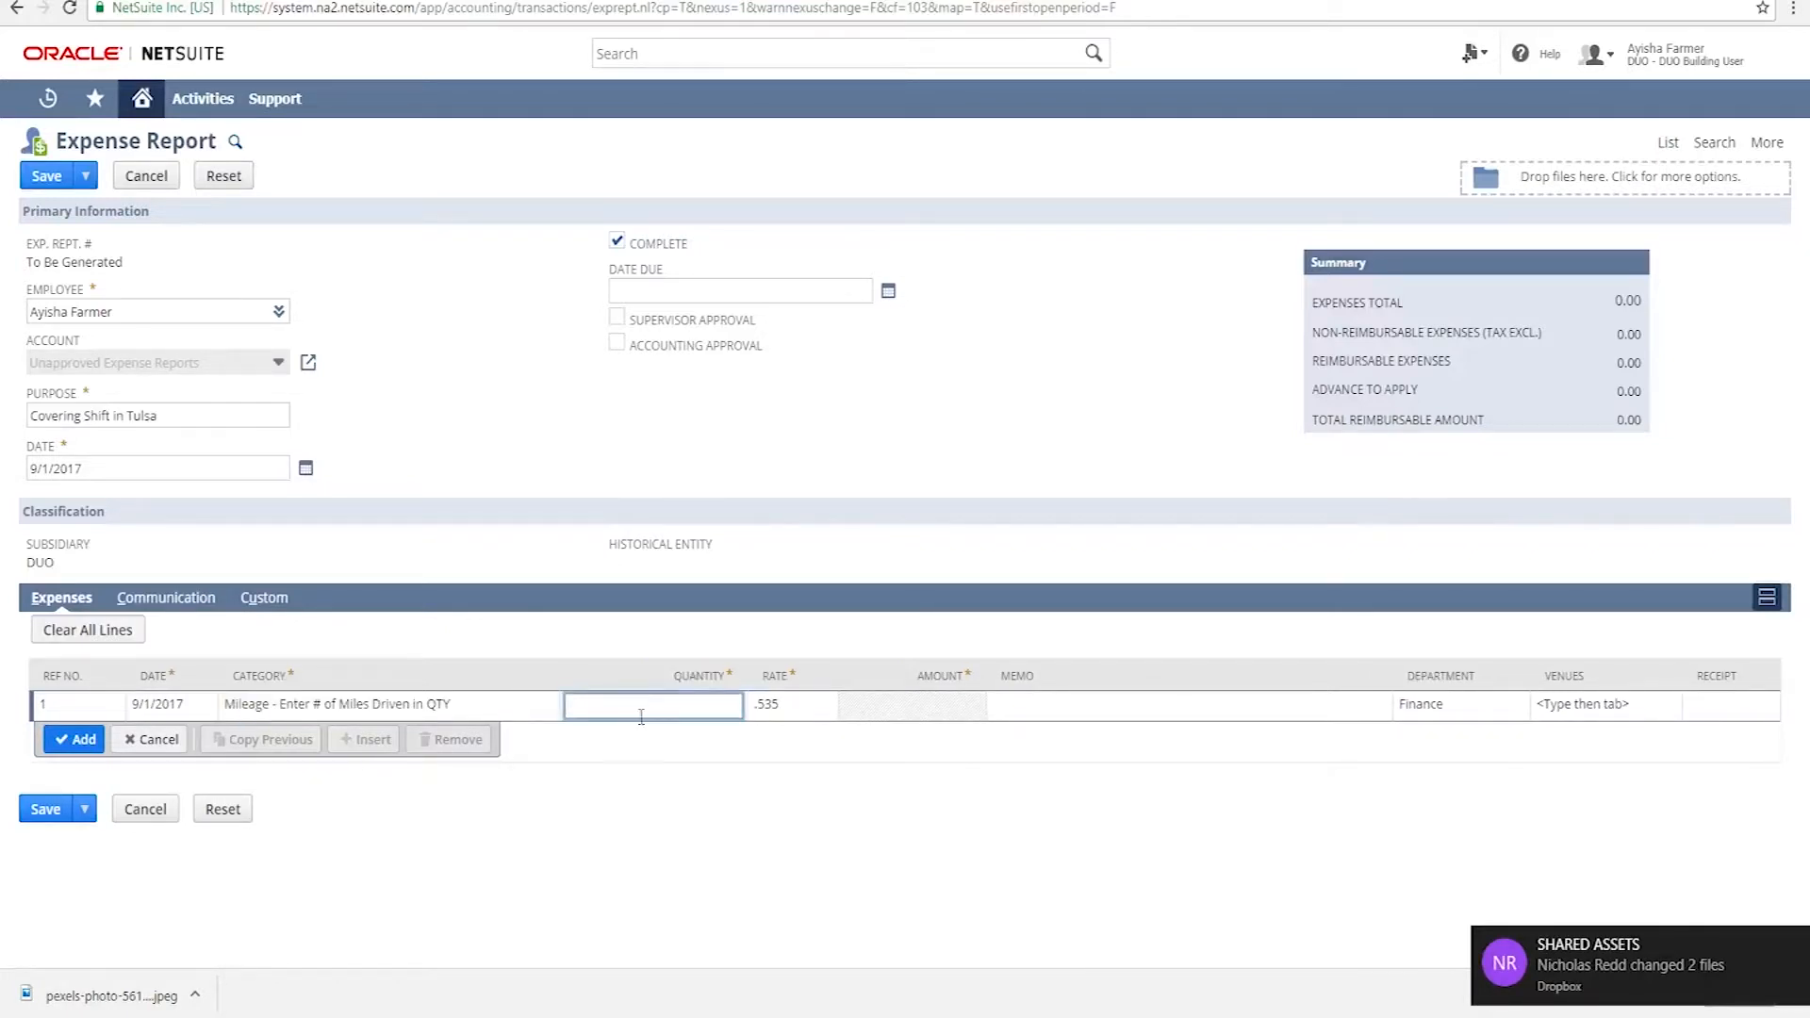
type("39")
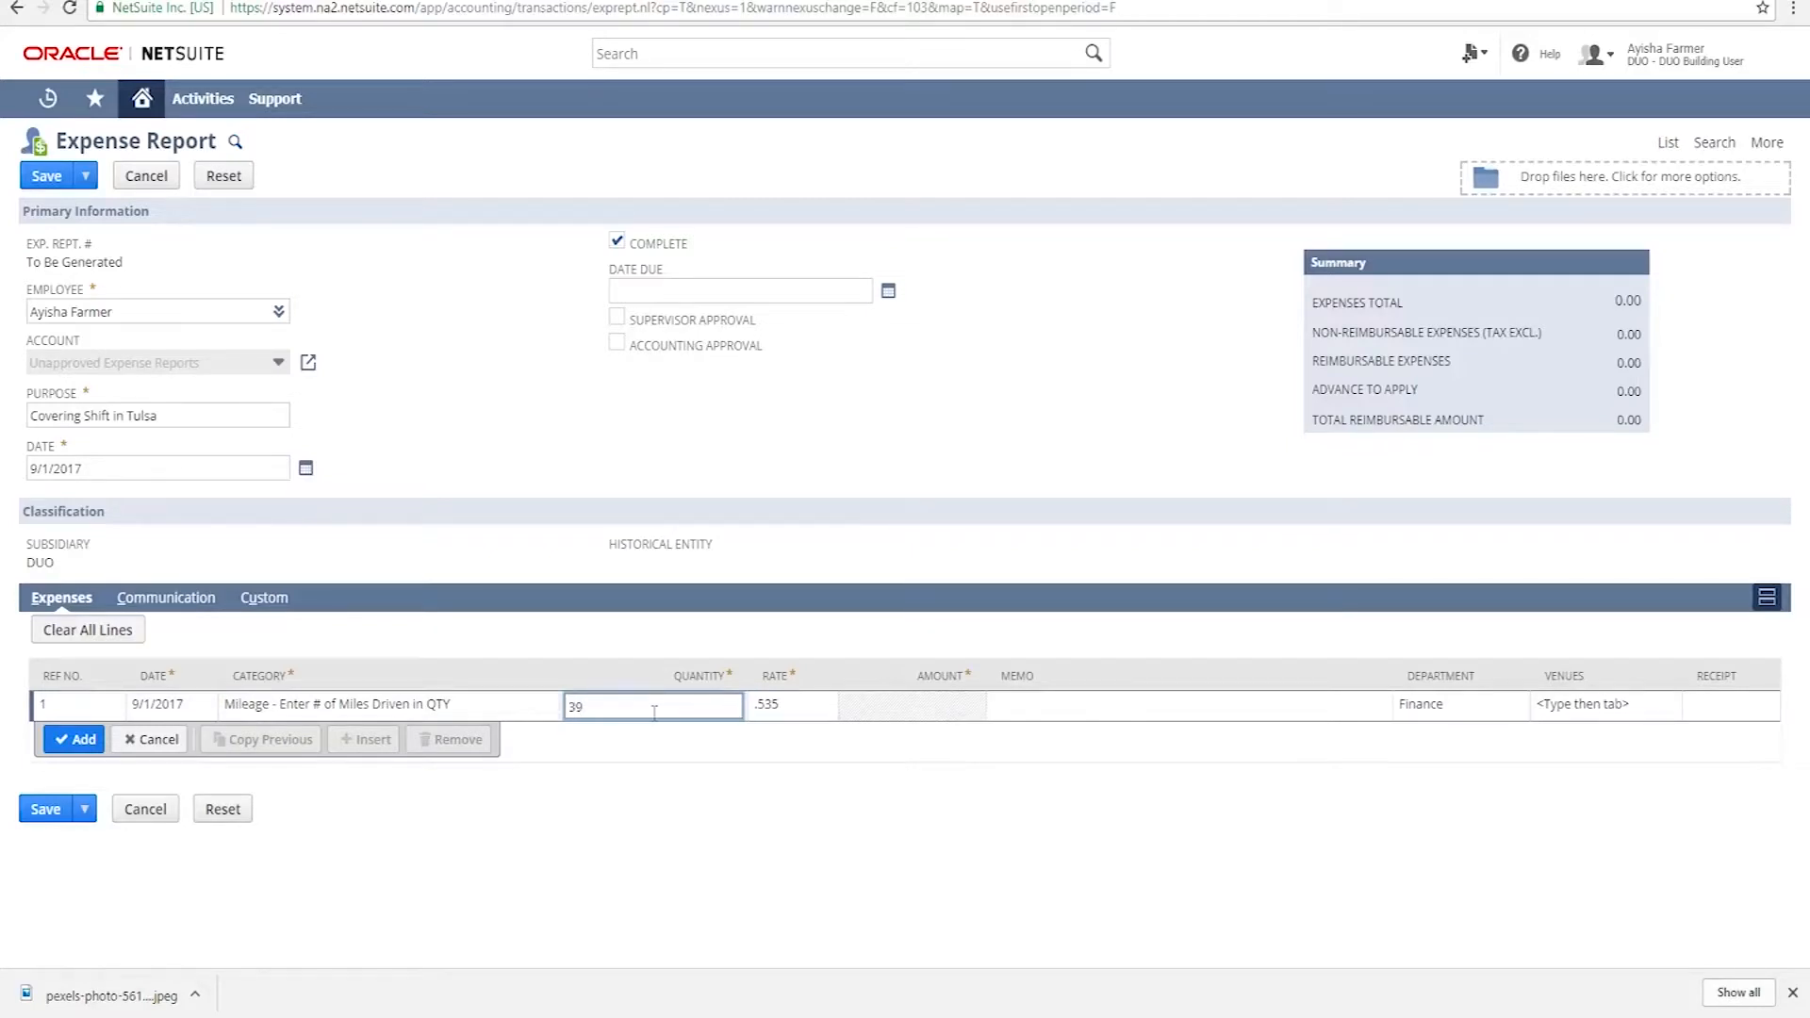
key("Tab")
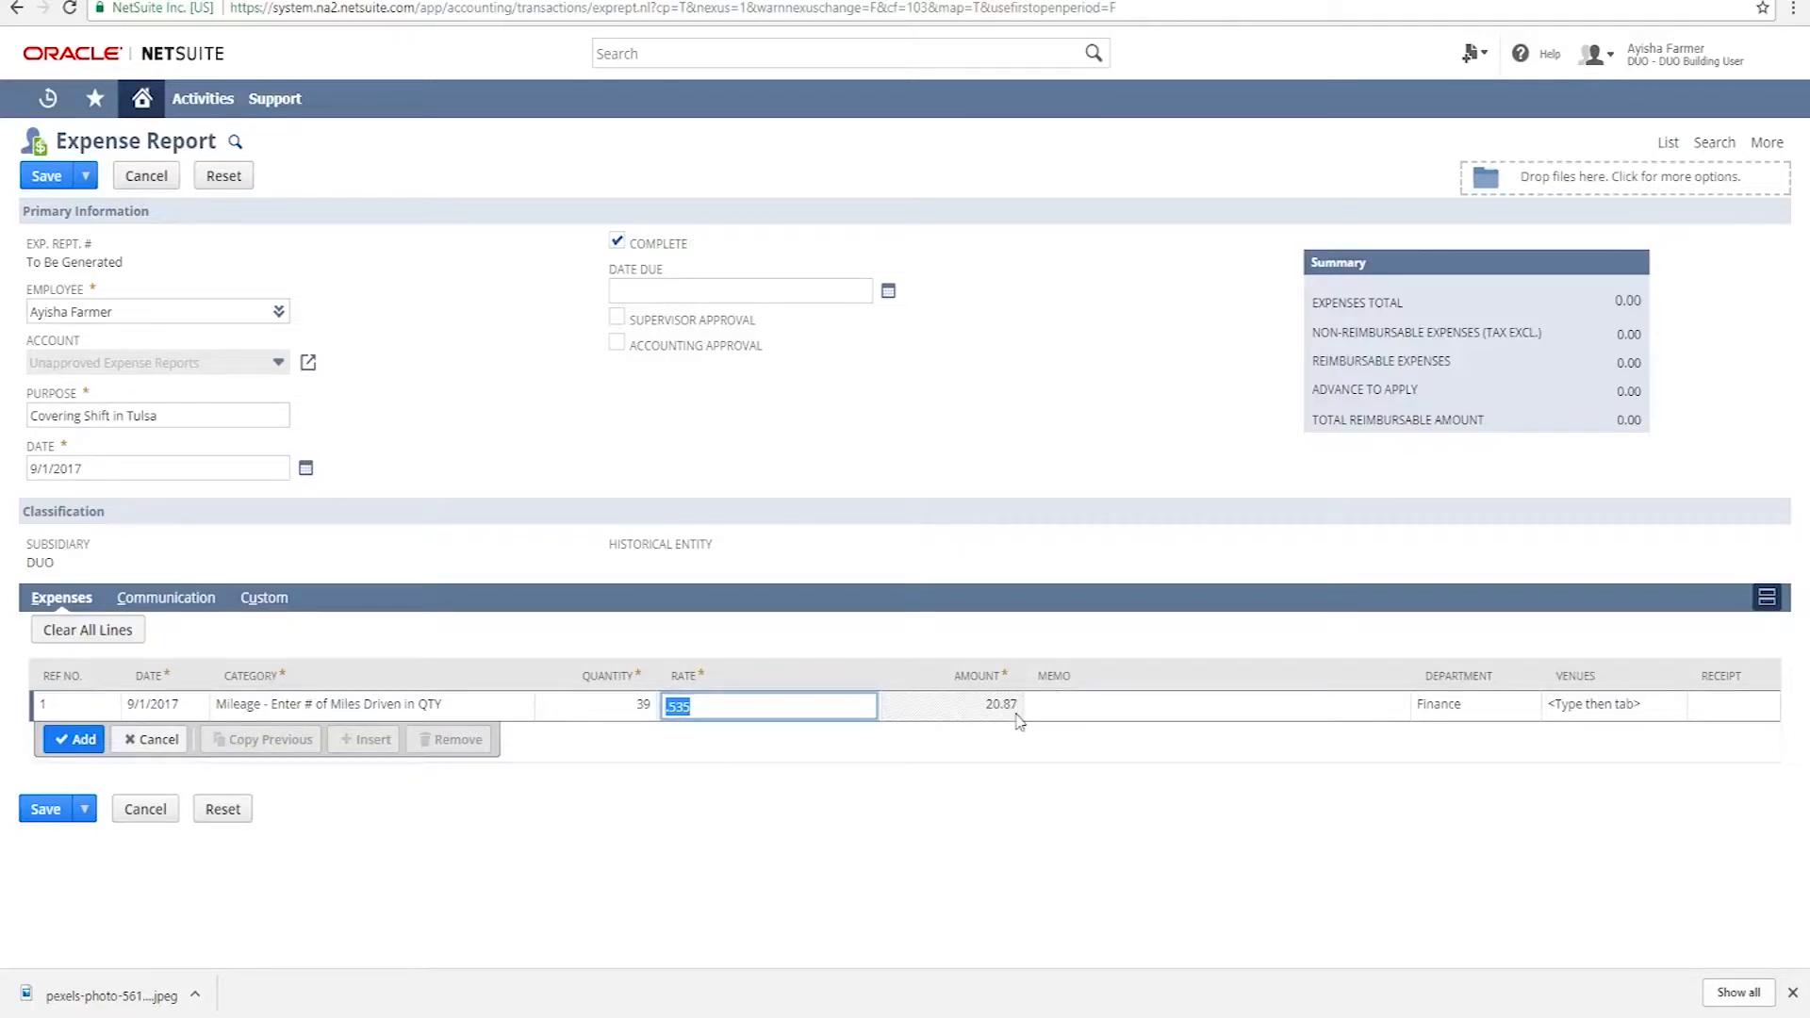
Enter the memo "Drove to Tulsa to cover a shift." on the mileage line.
left_click(1116, 726)
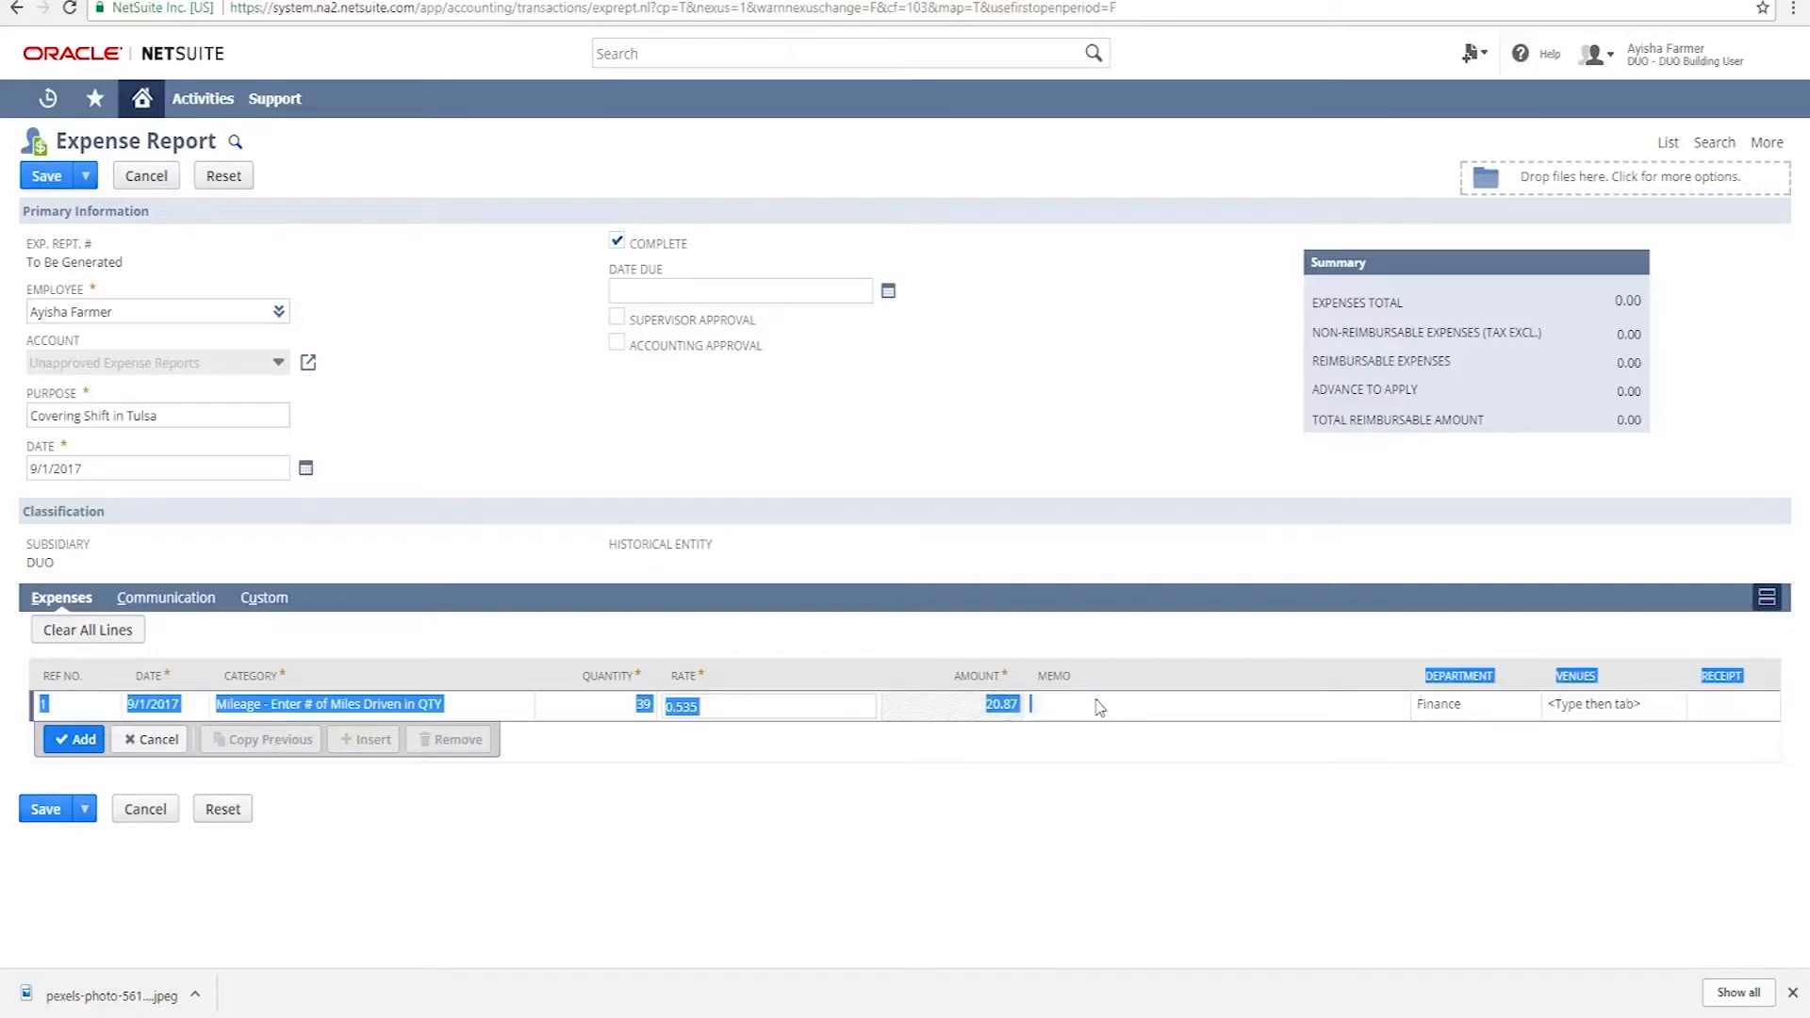
left_click(1097, 700)
type("T")
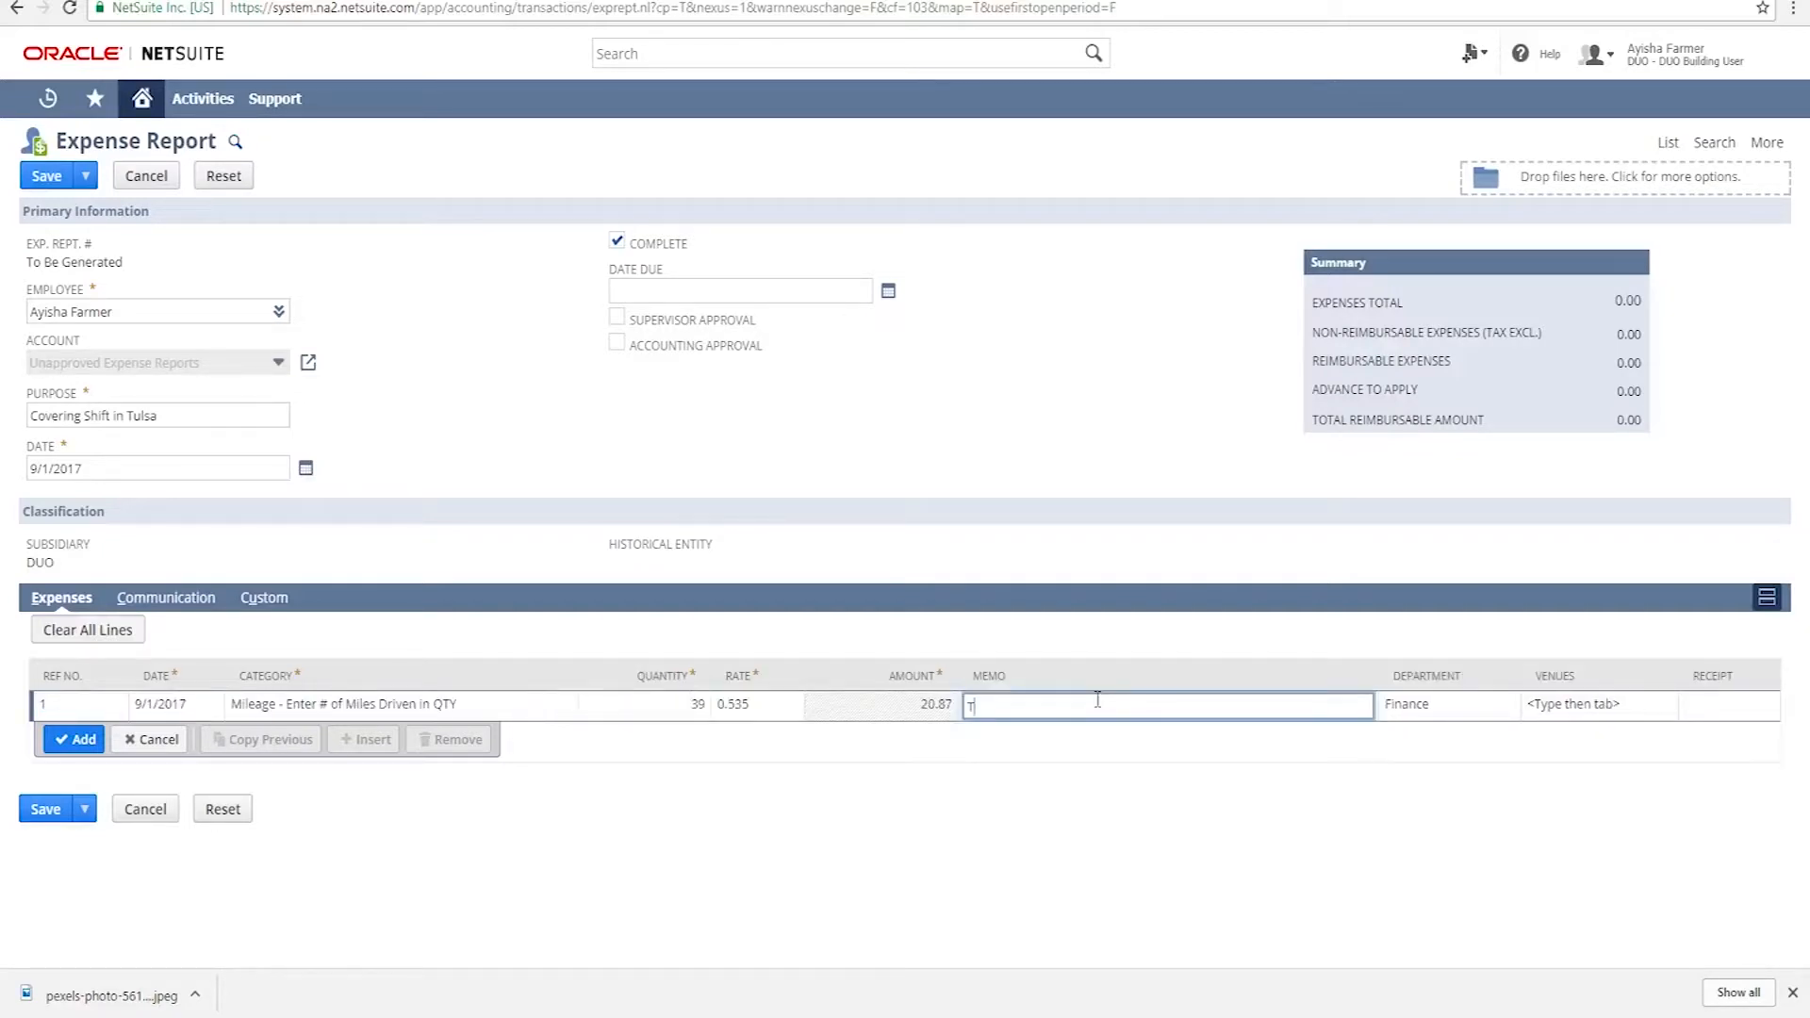
type("rove to Su")
key("BackSpace")
key("BackSpace")
type("Tulsa to v")
type("over a shift.")
Assign the venue "NOAH'S : 127001 Omaha, NE" to the mileage line and add the line to the report.
left_click(1429, 714)
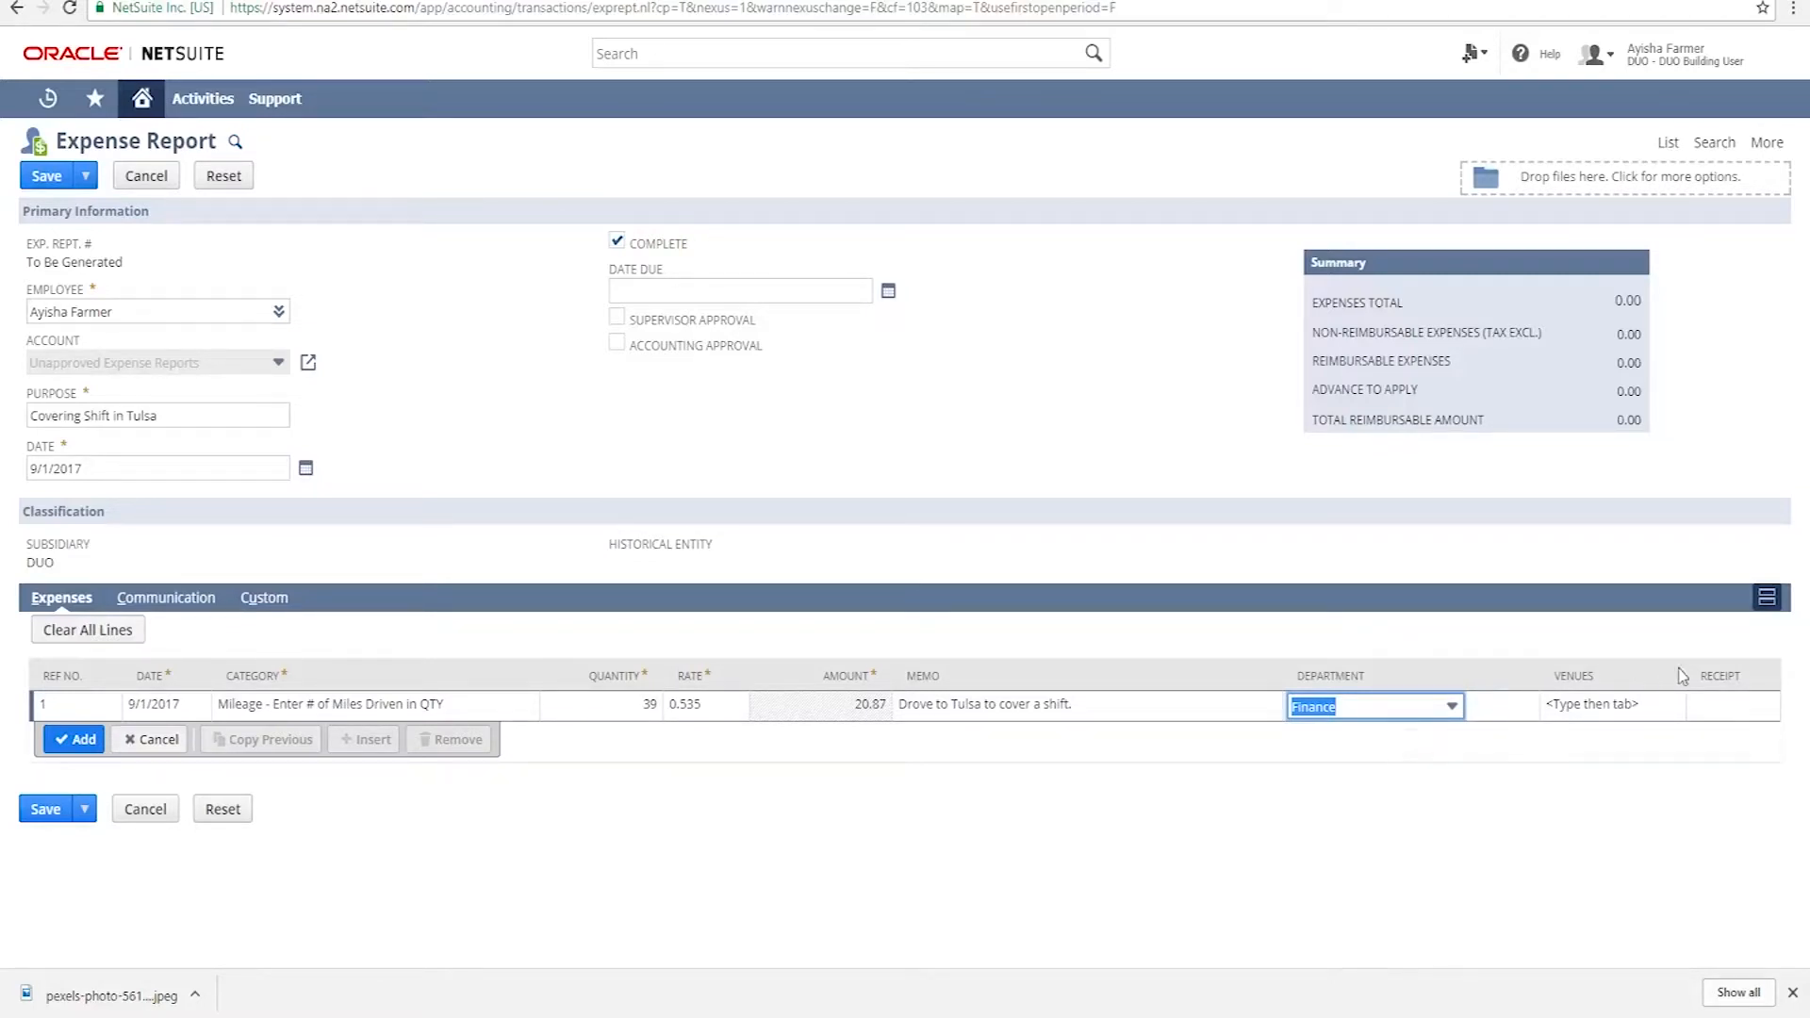
left_click(1603, 714)
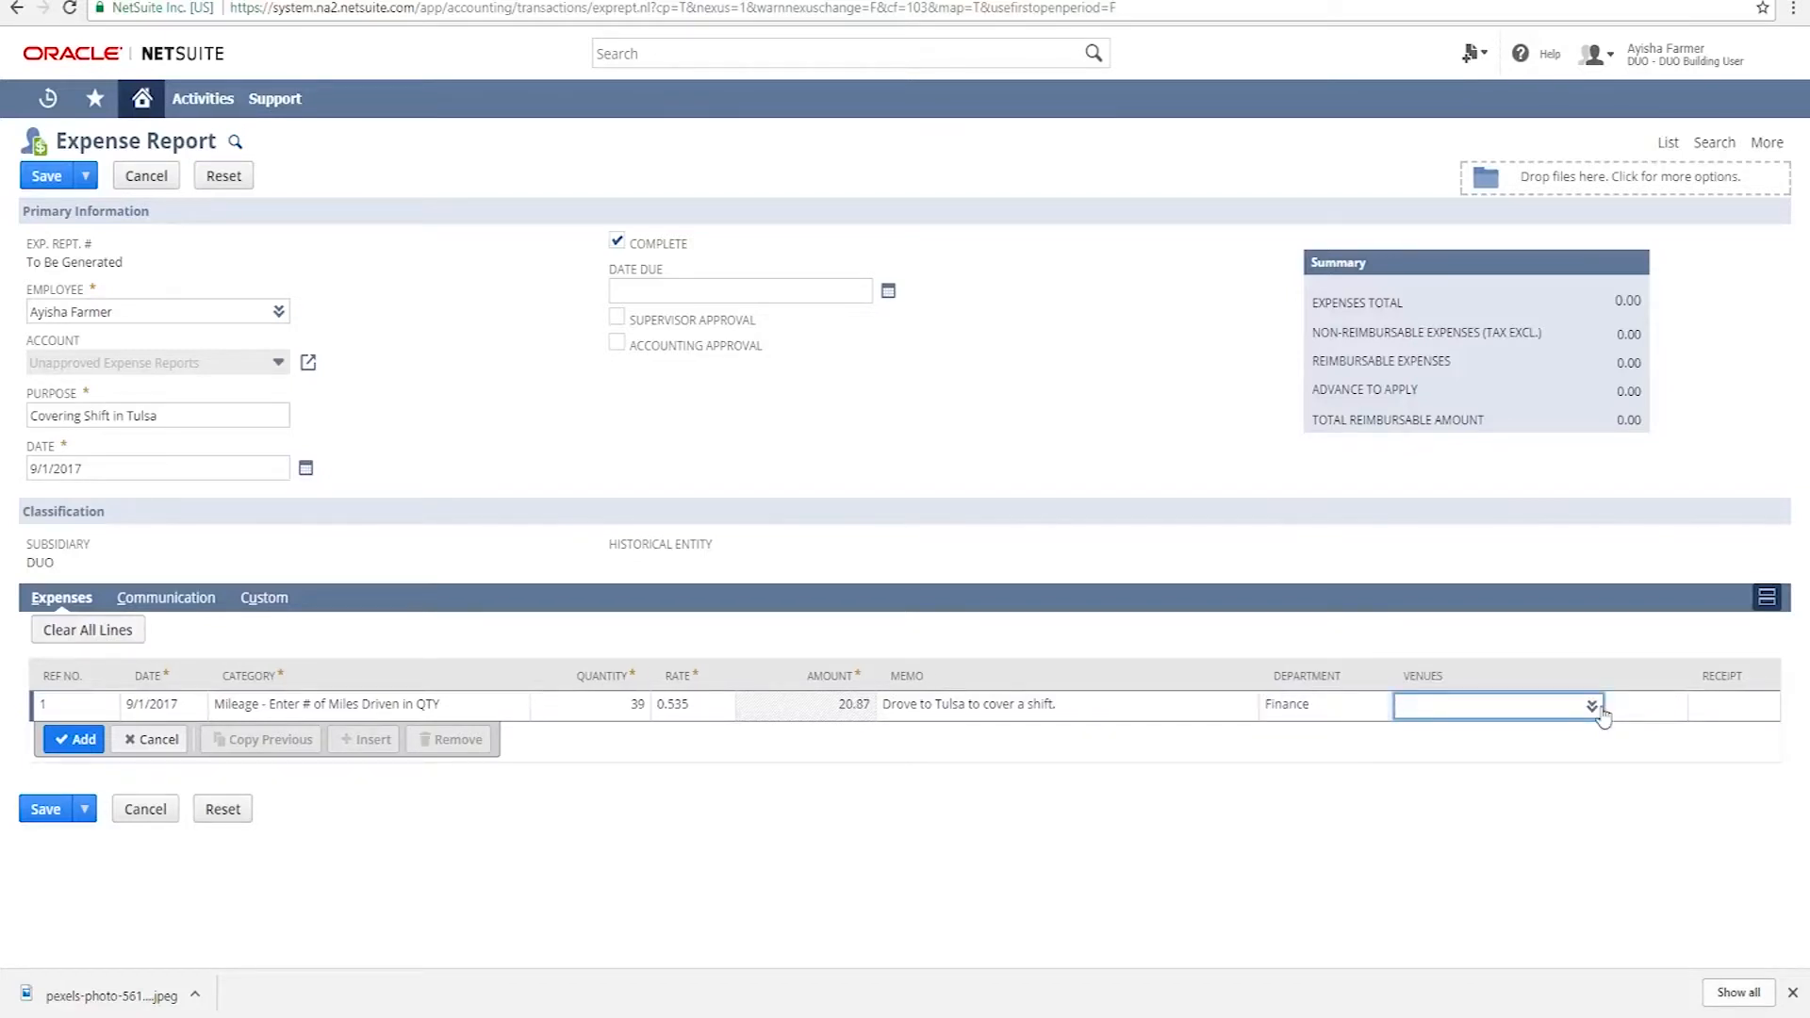
type("%omaha")
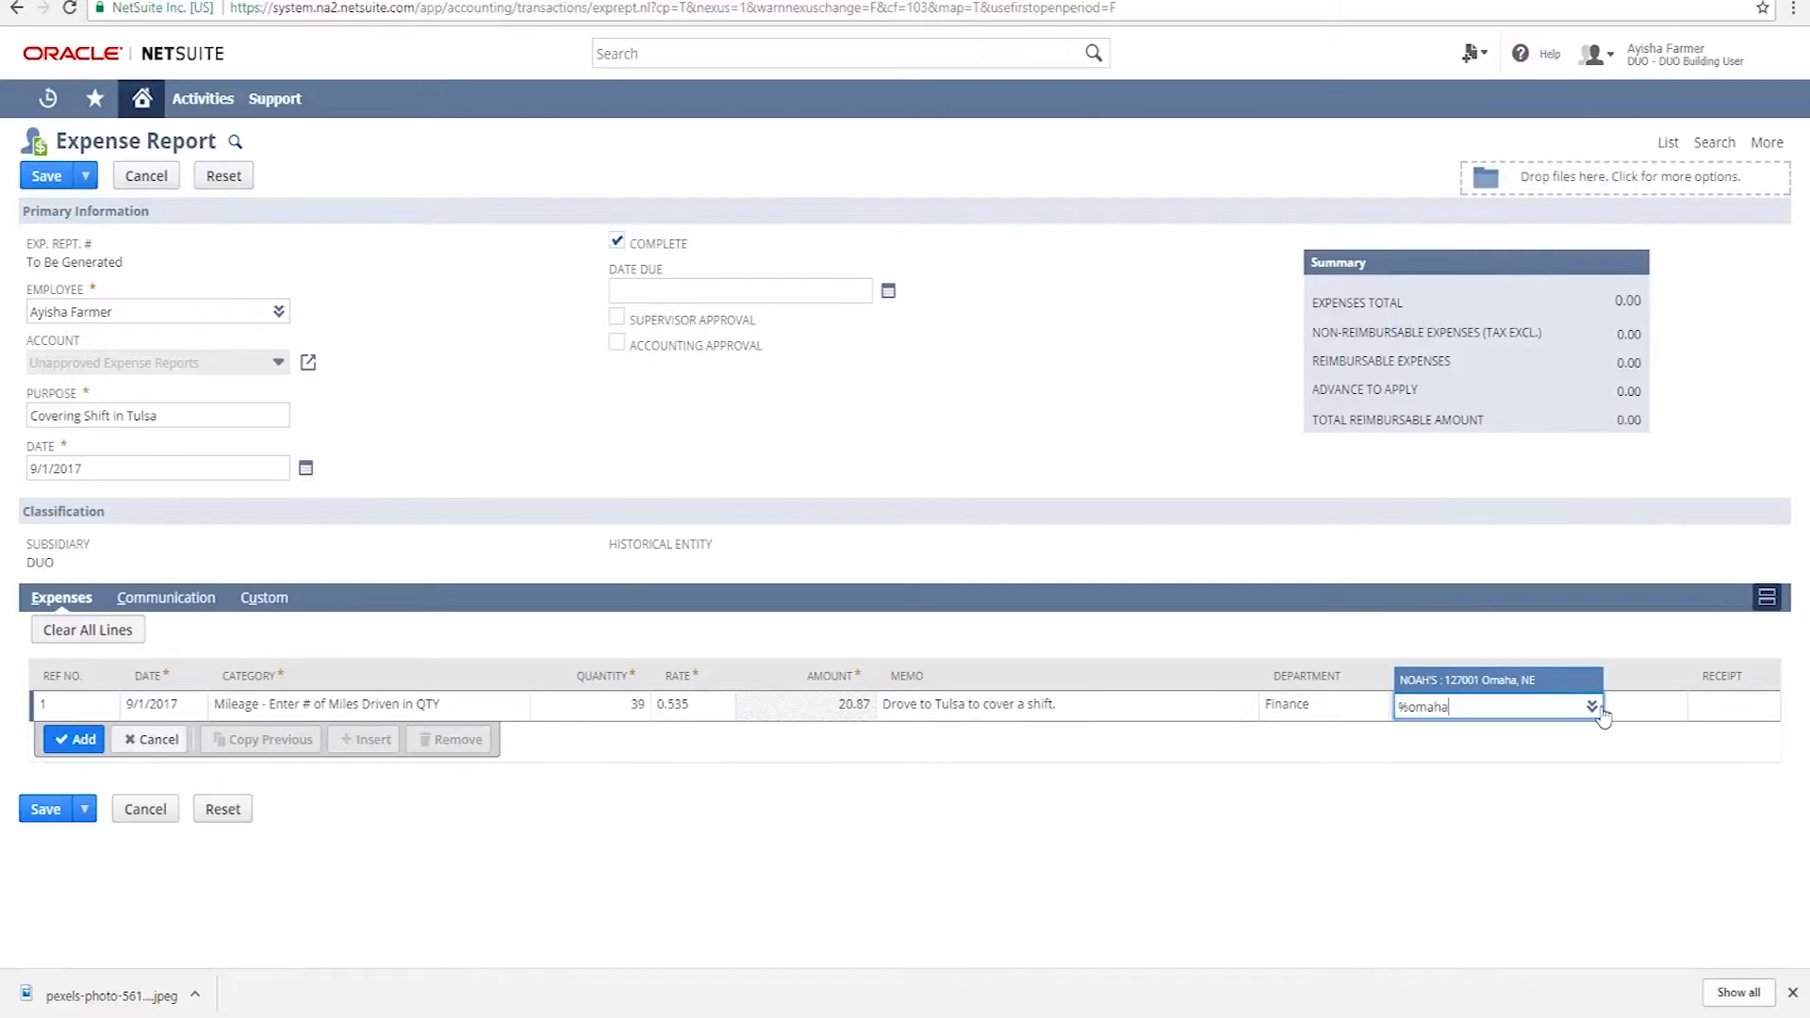
key("Return")
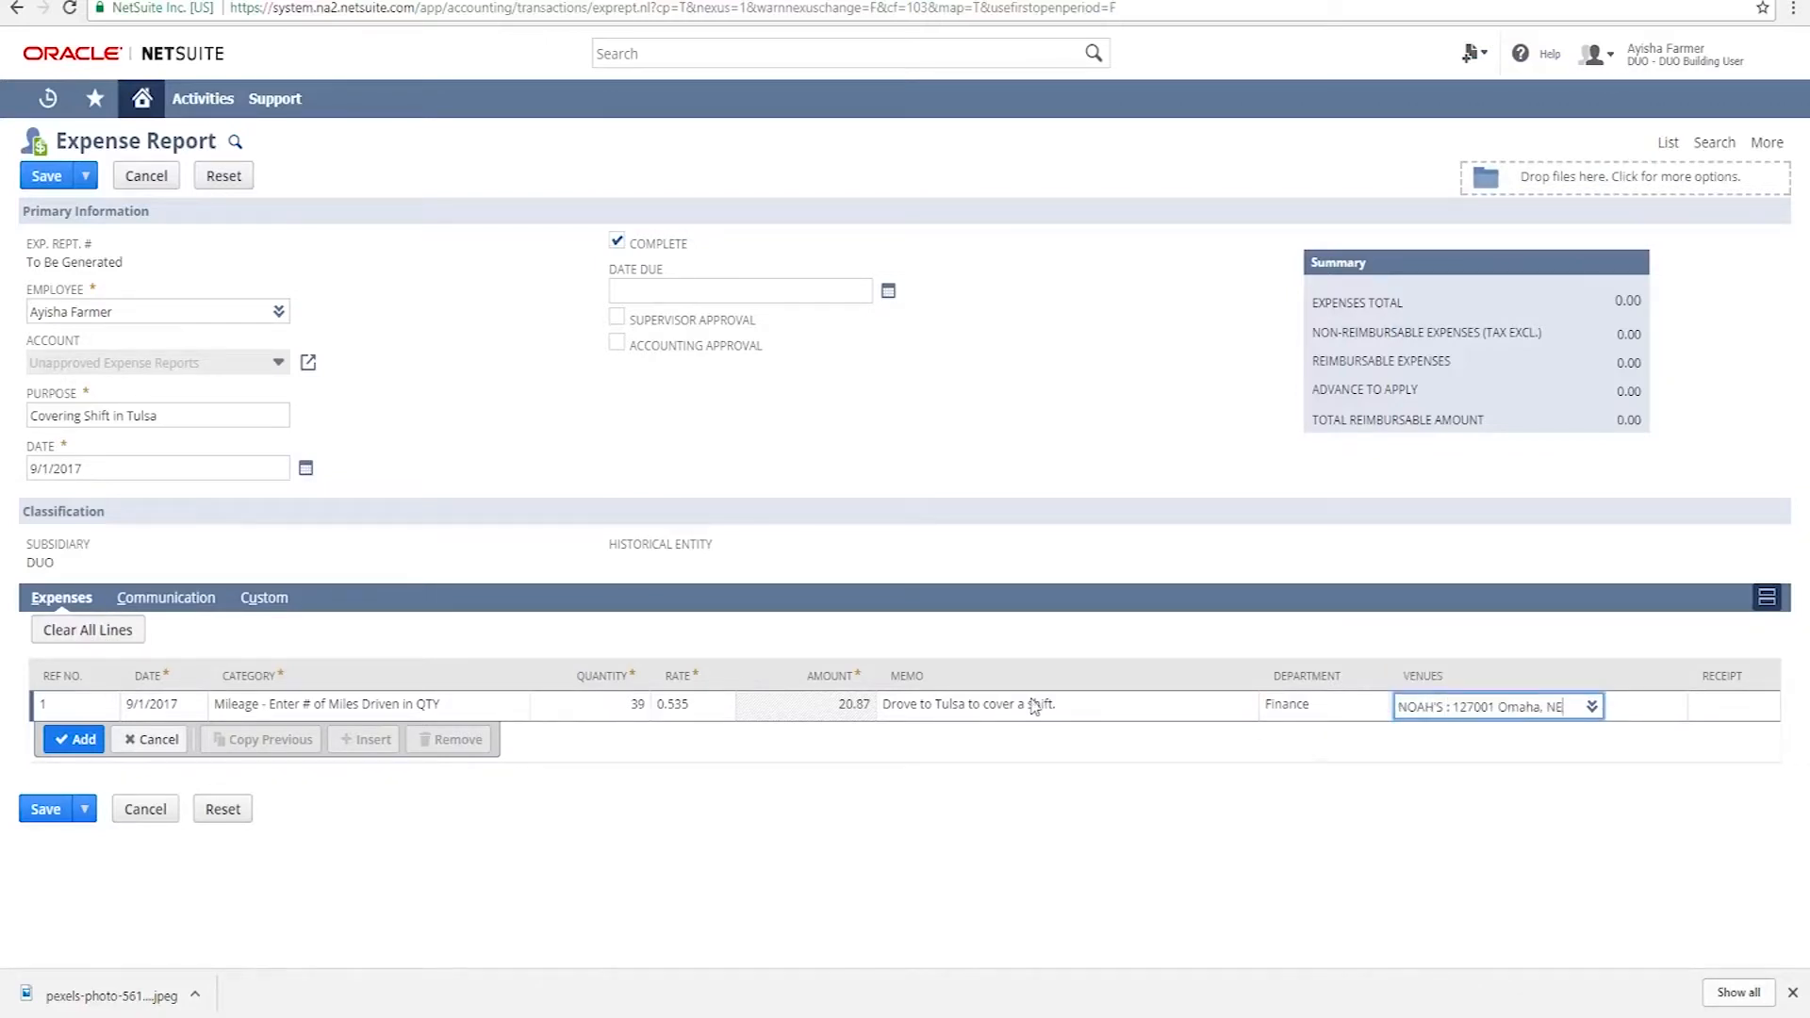
key("Return")
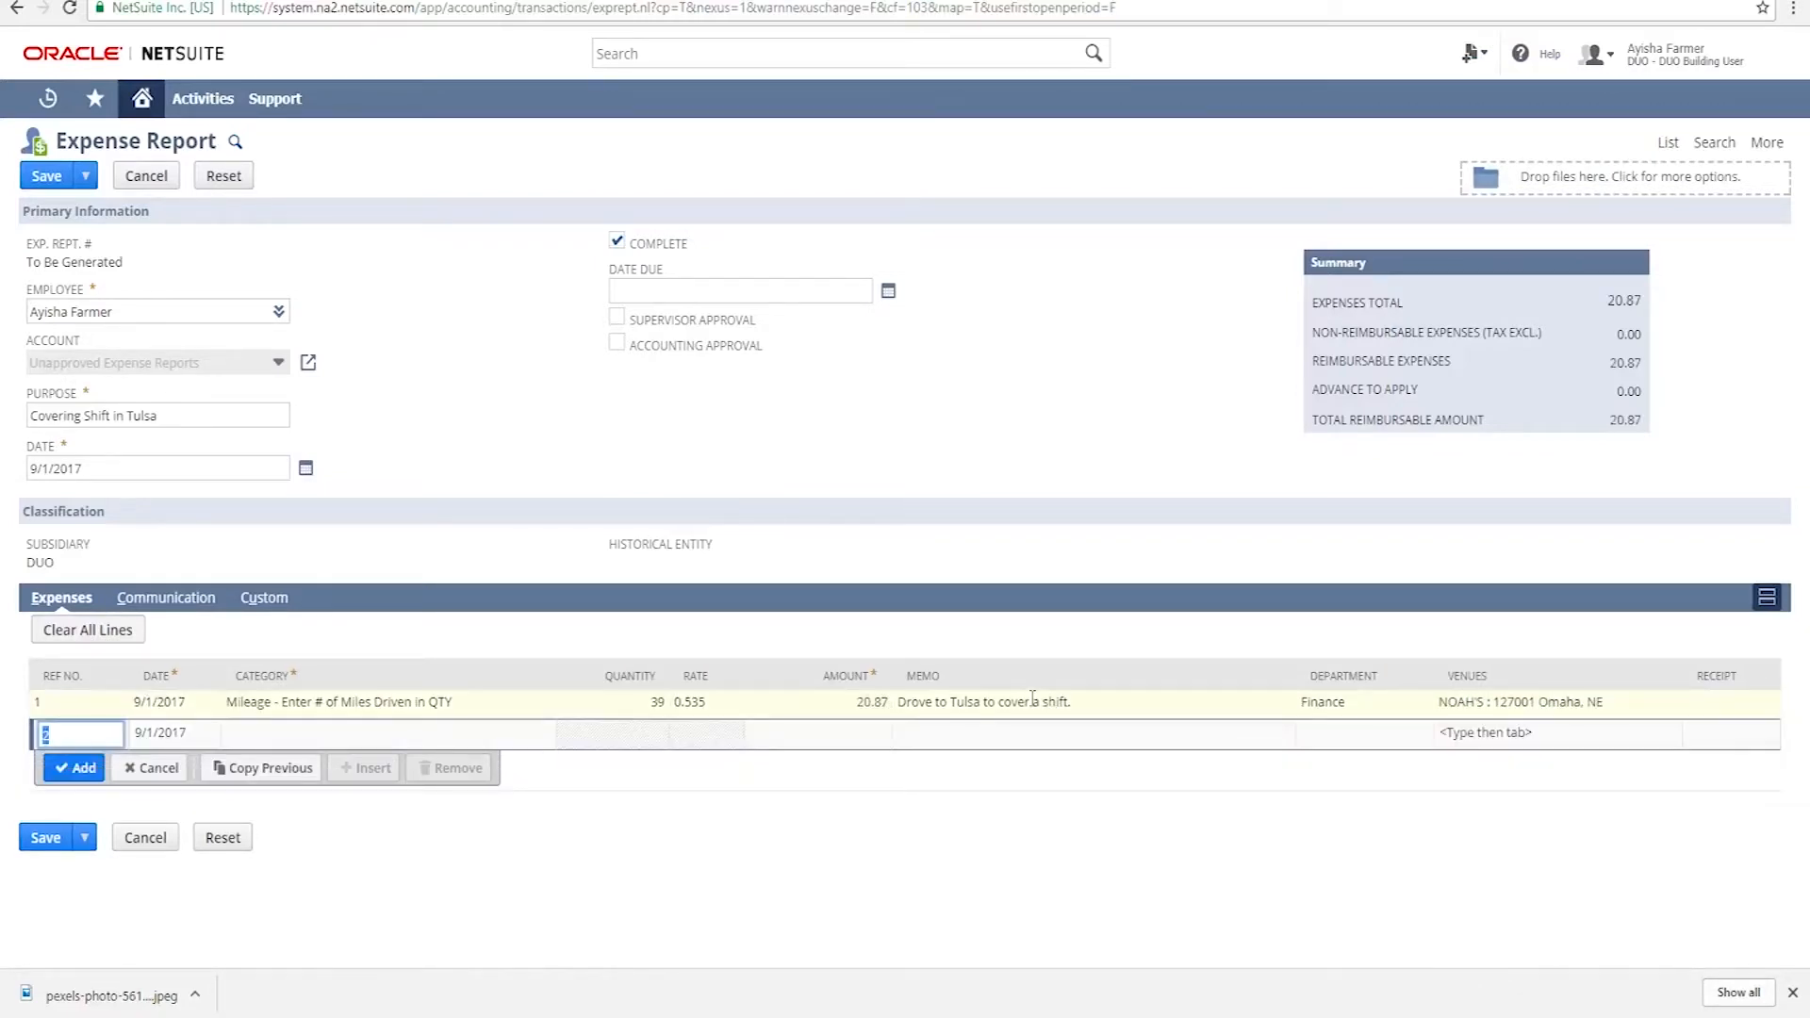
Set the second expense line's category to "Travel - Meals" with an amount of 14.85.
key("Tab")
key("Tab")
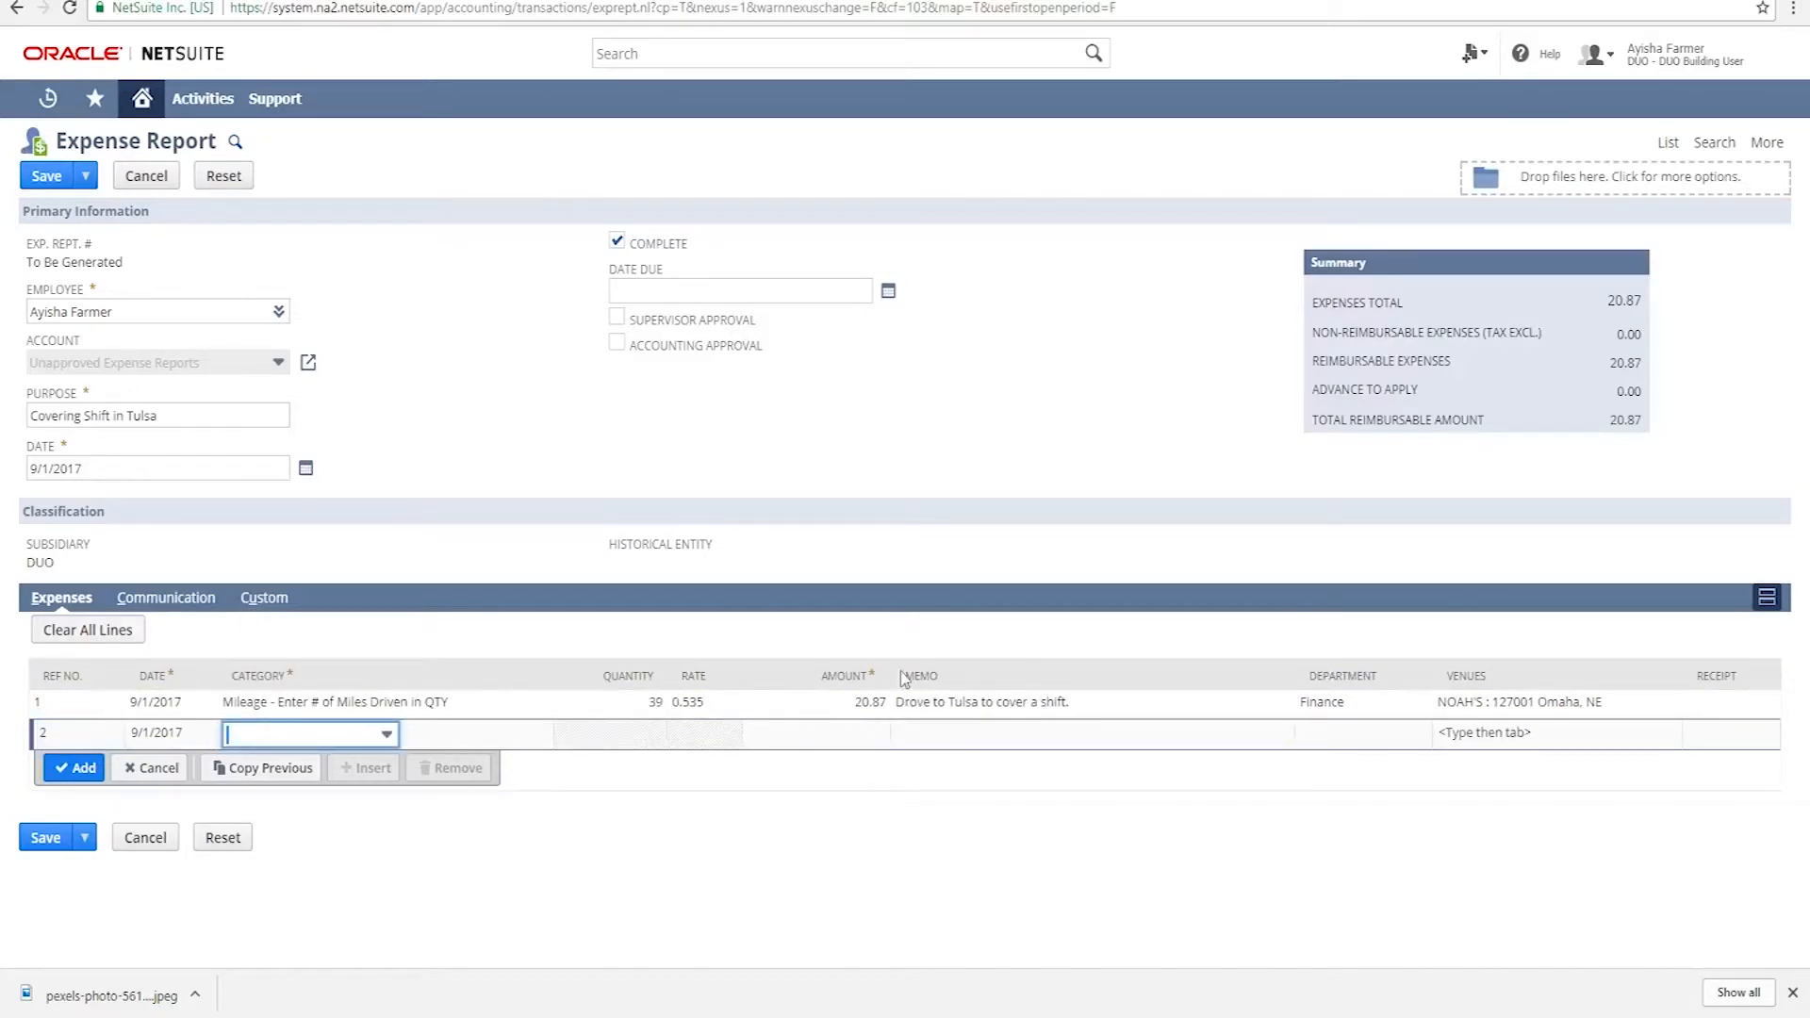
left_click(394, 745)
scroll(345, 809, "down", 3)
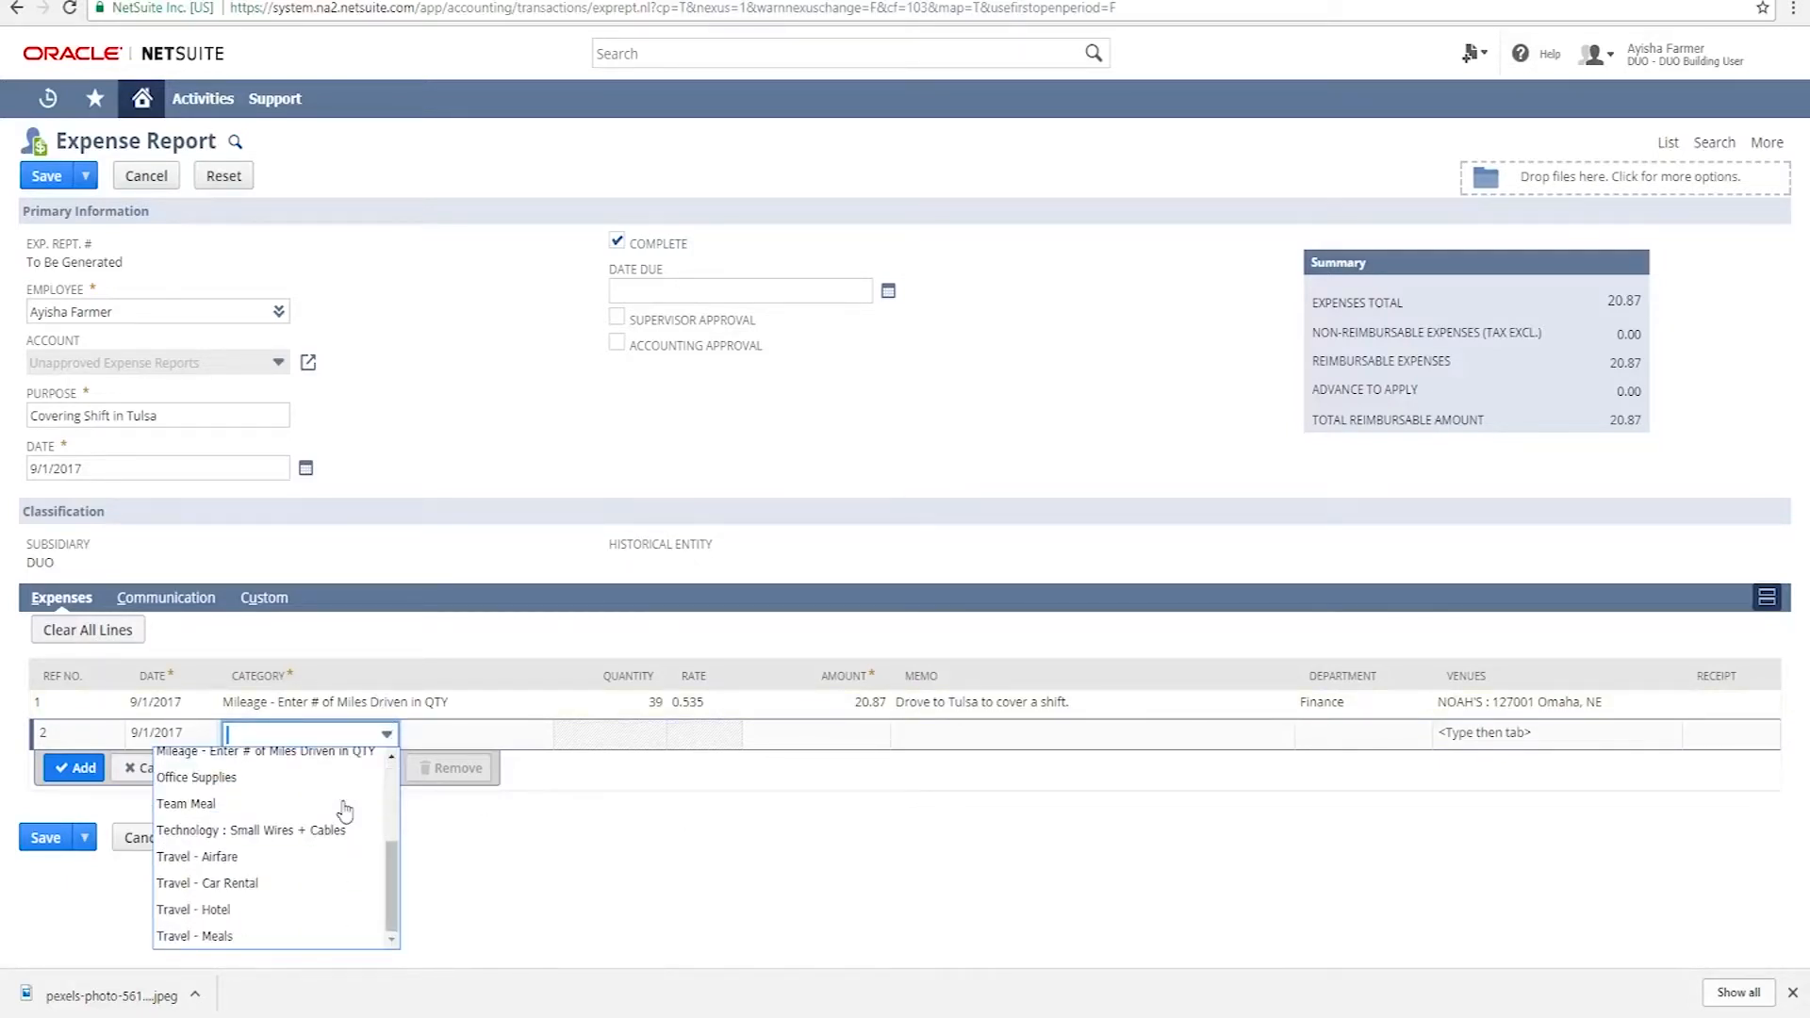
left_click(258, 936)
key("Tab")
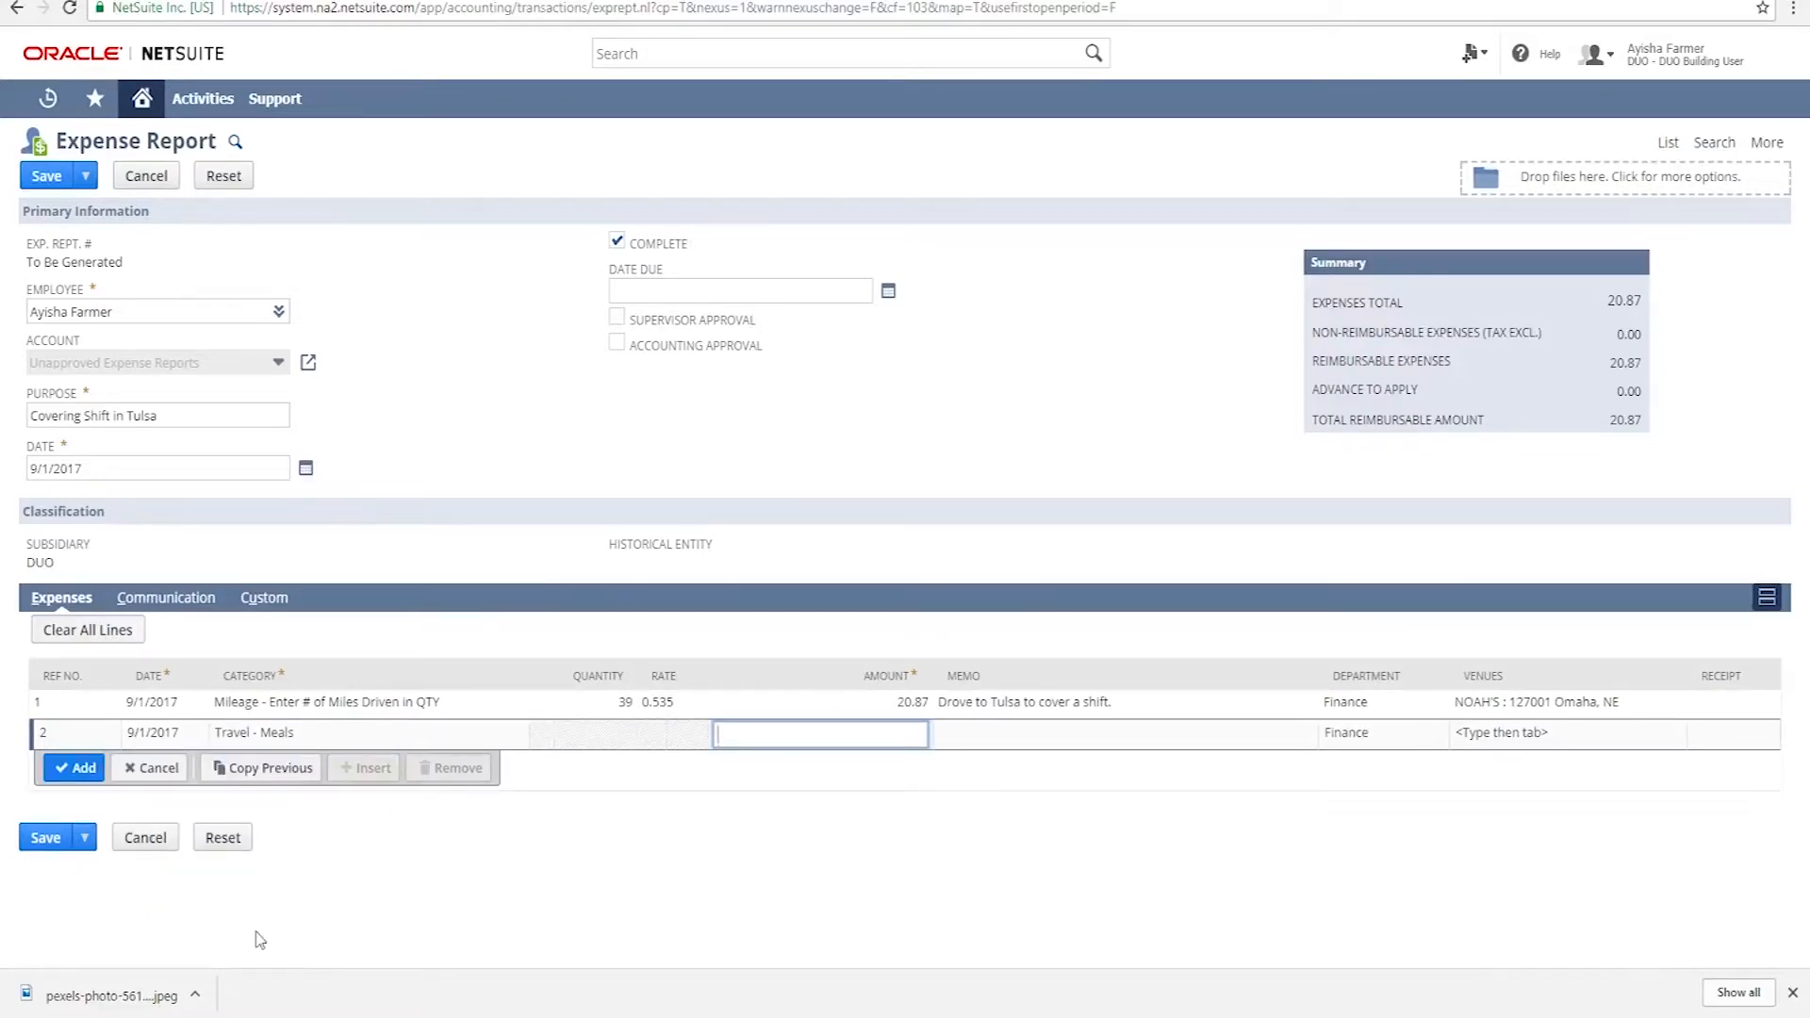
type("14.85")
key("Tab")
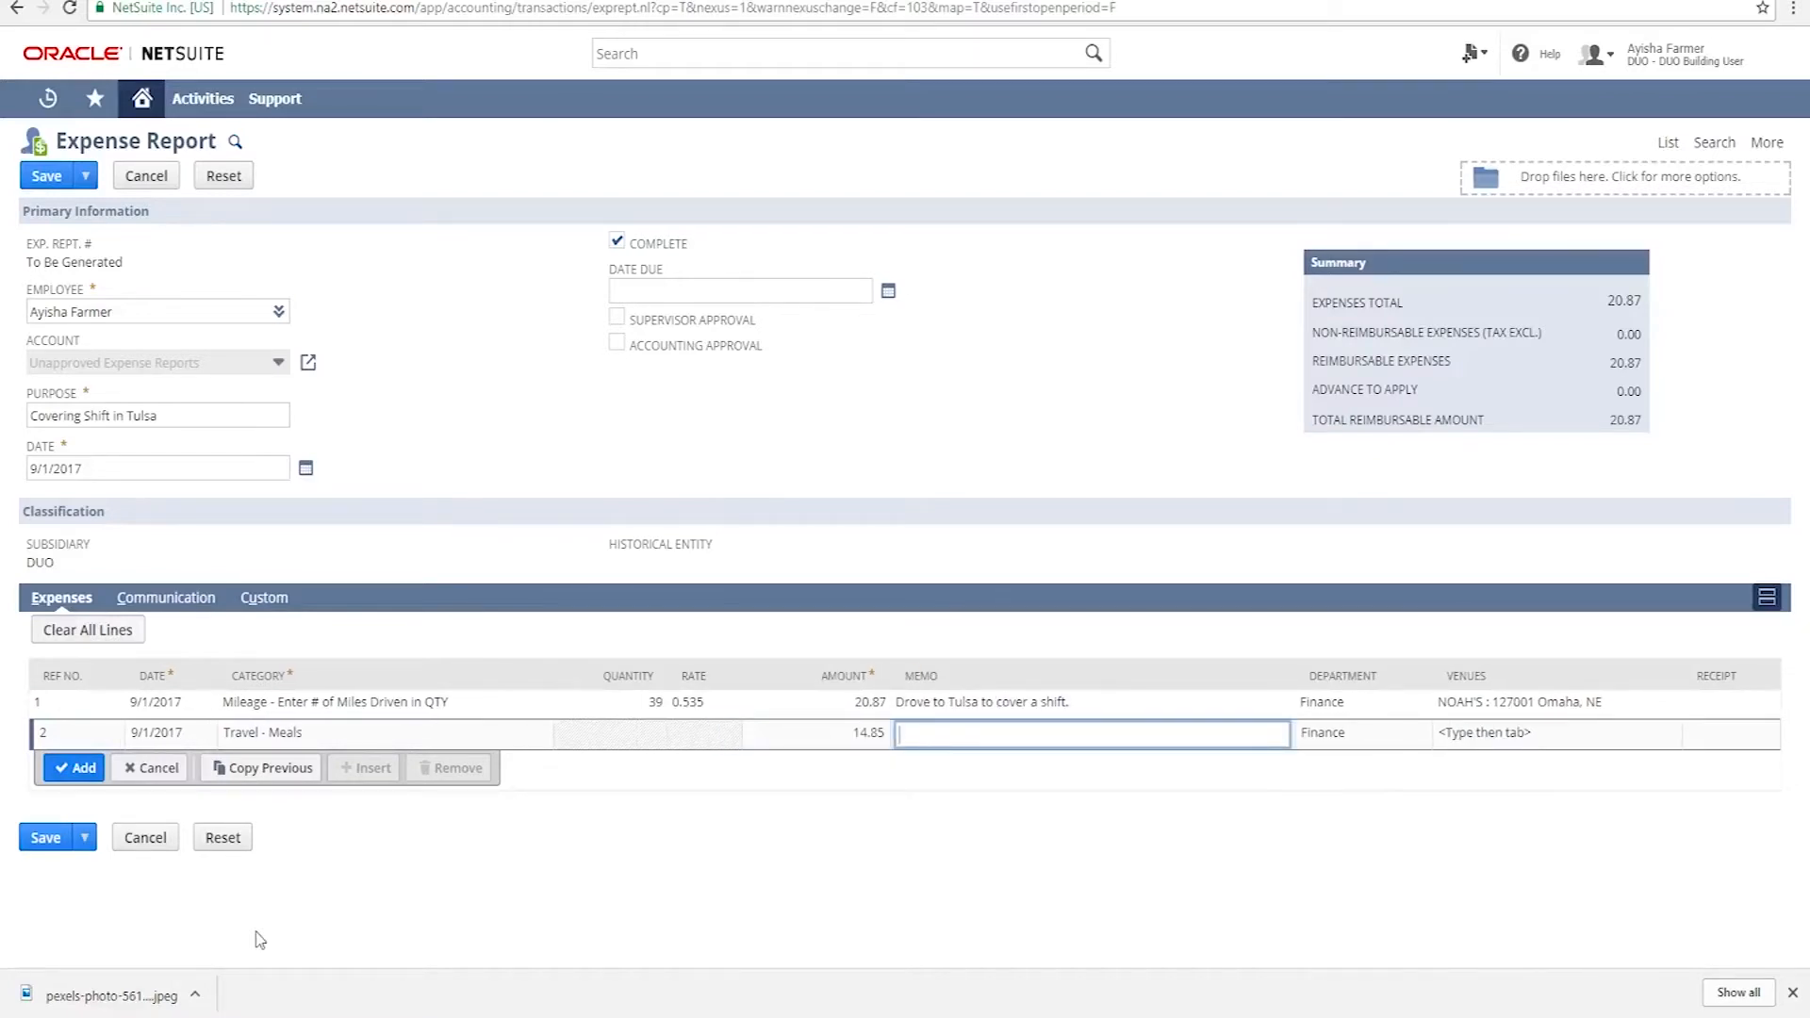
Give the meals line the memo "Lunch during drive to Tulsa" and venue "NOAH'S : 127001 Omaha, NE", and add it to the report.
type("Lunch during drive to Tulsa")
key("Tab")
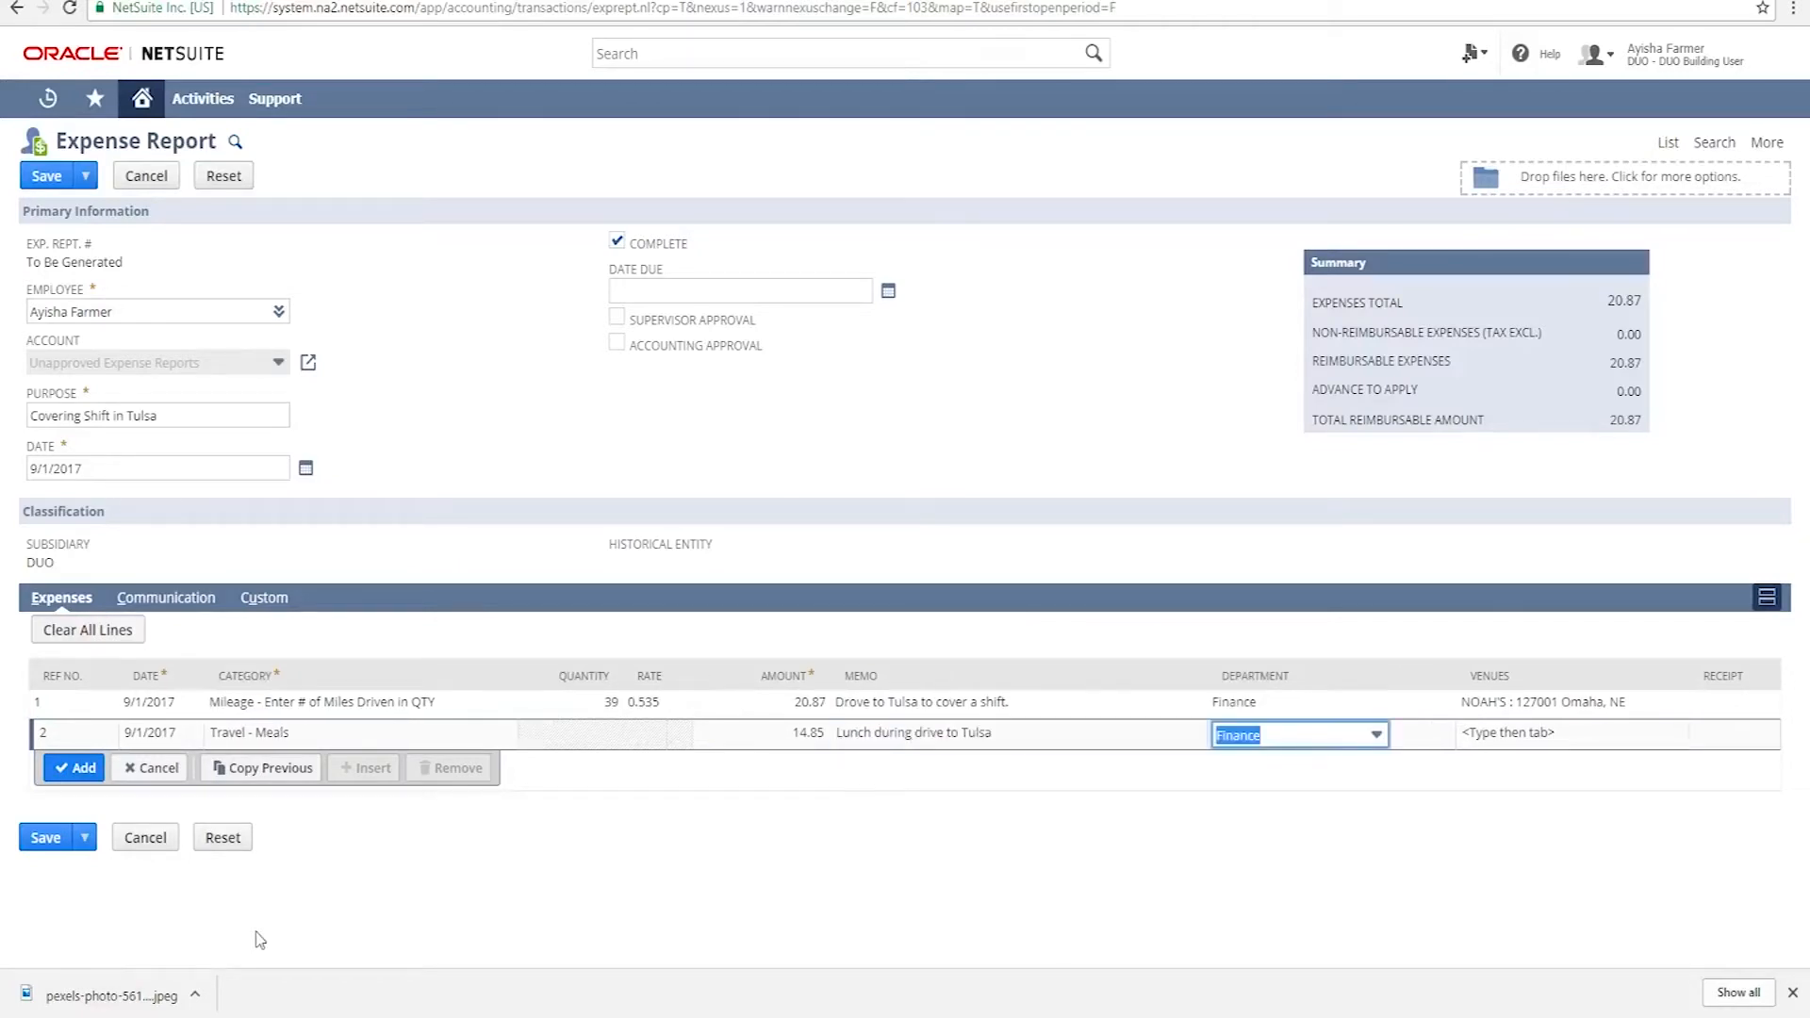
key("Tab")
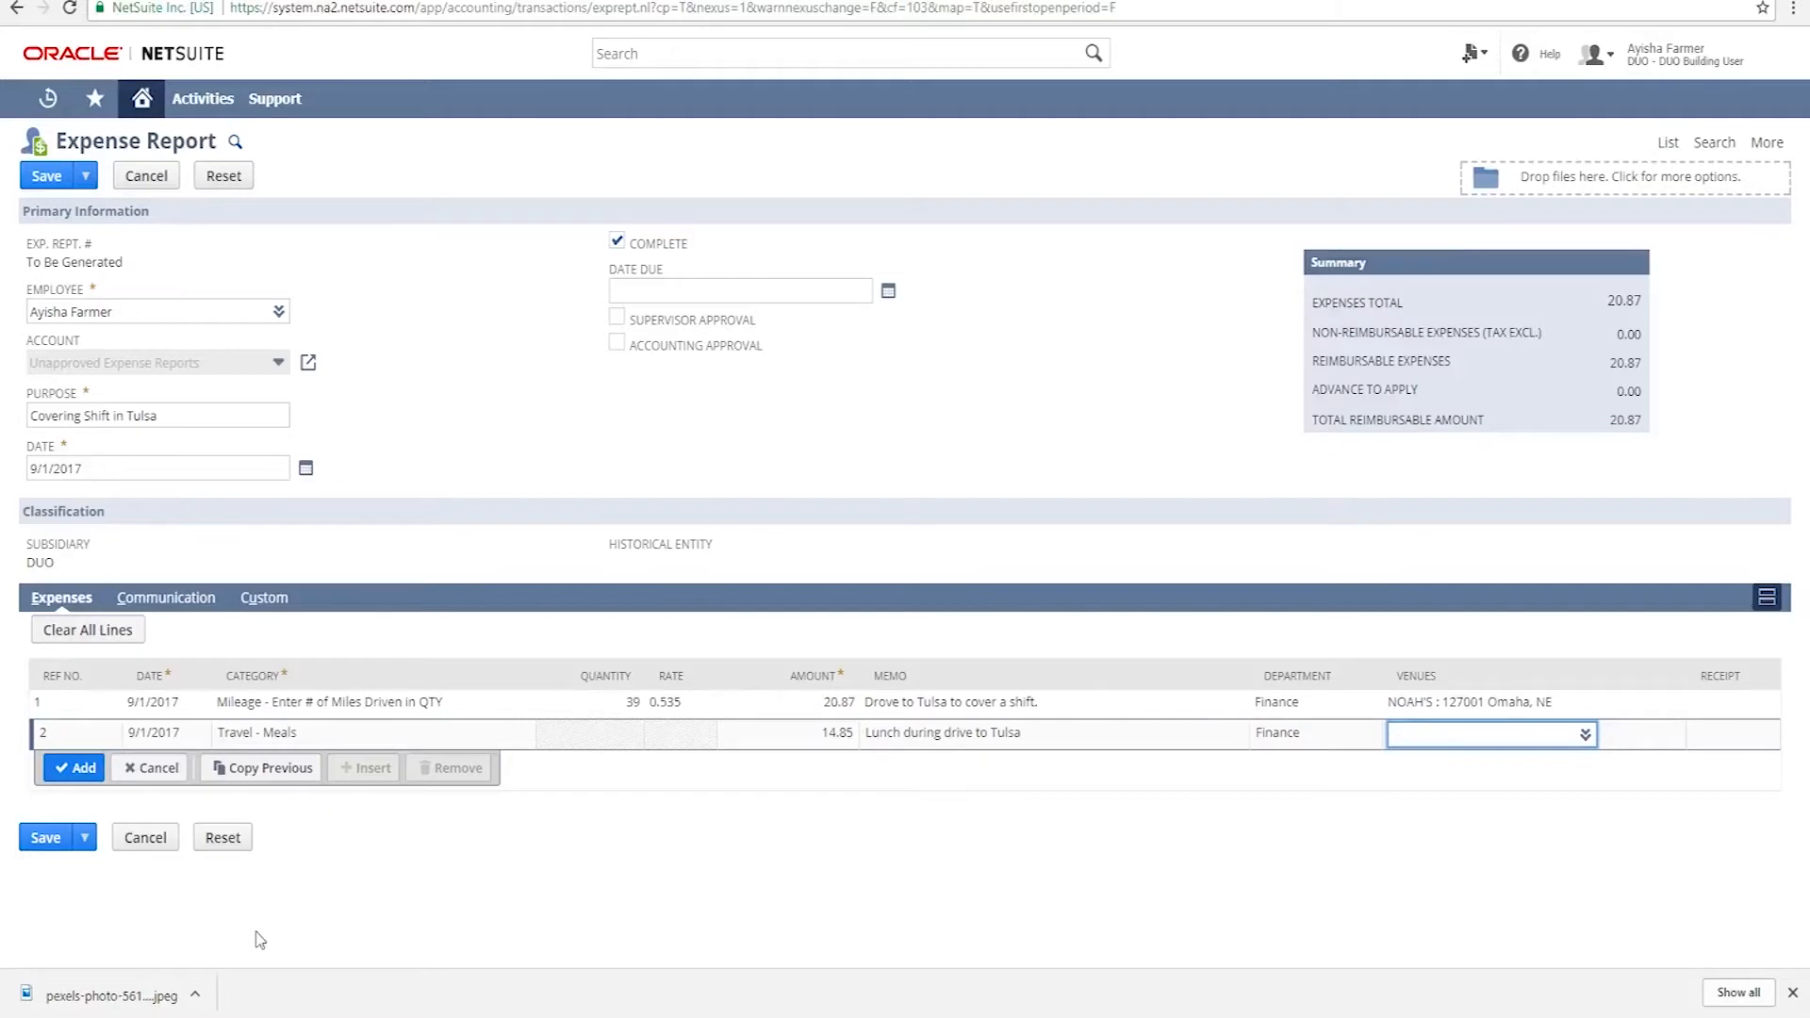
type("%omaha")
key("Return")
key("Return")
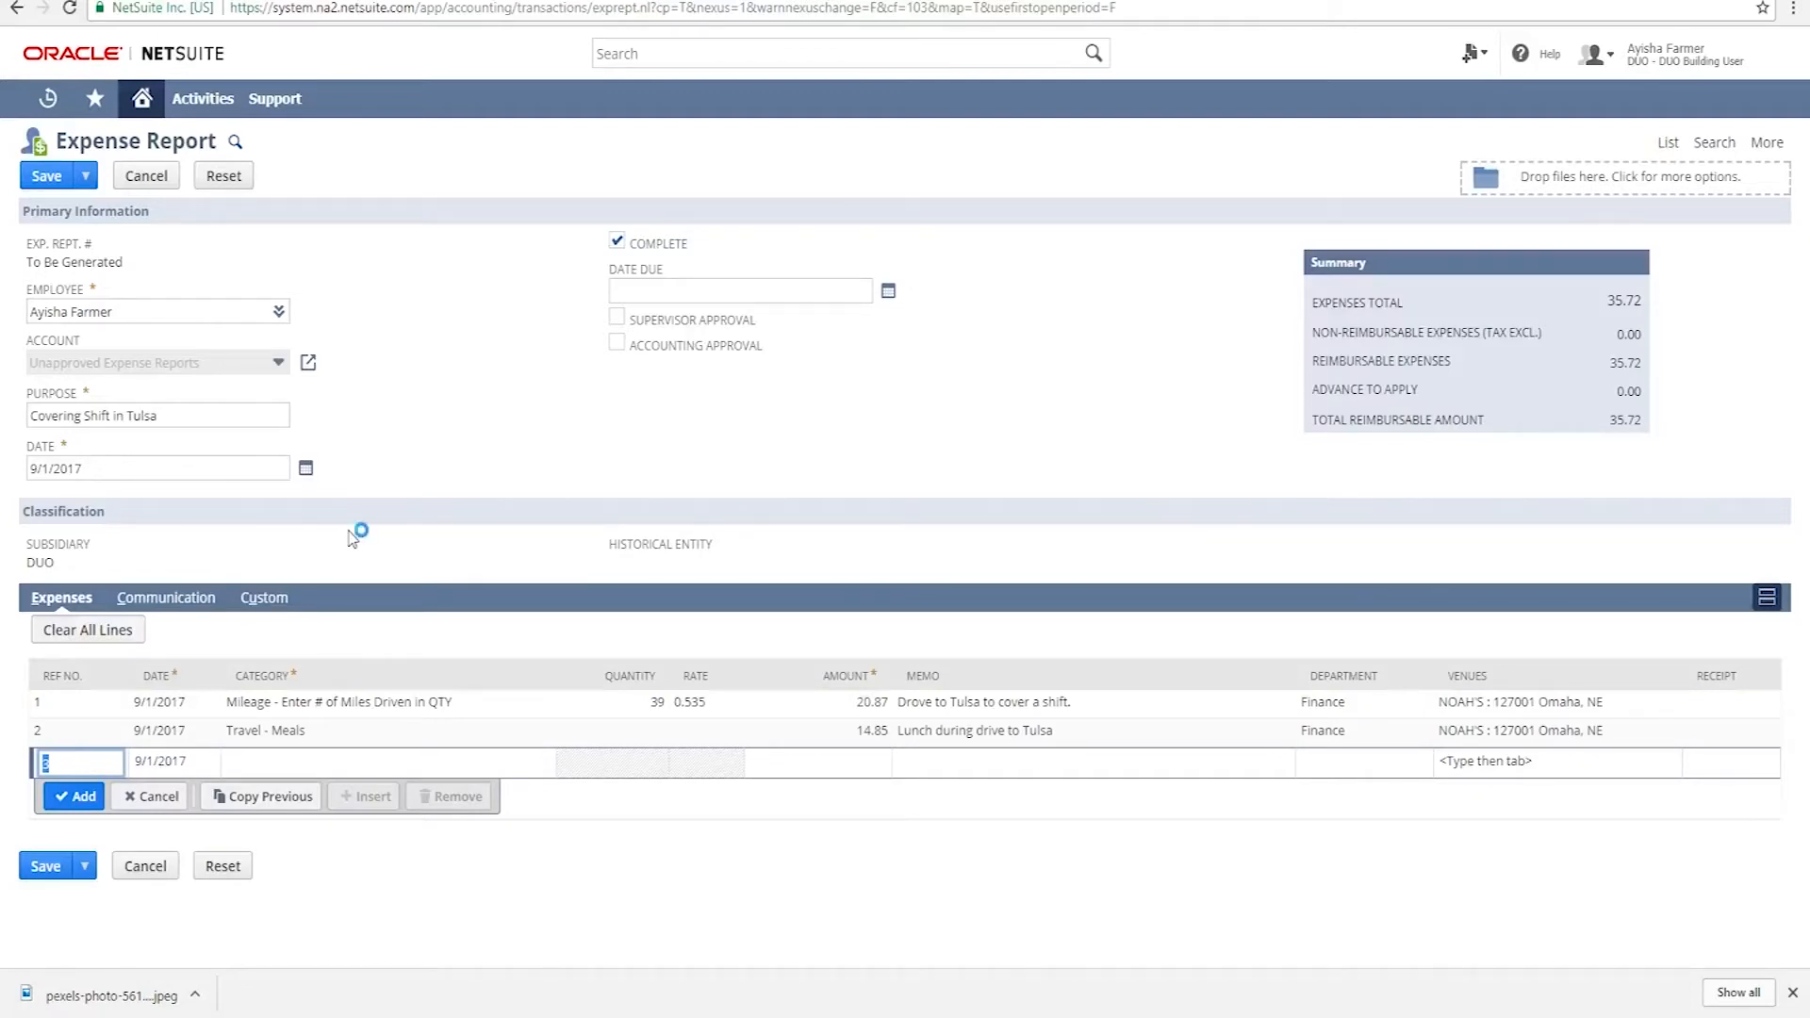
View the report's area for attaching files, and save the expense report.
left_click(166, 603)
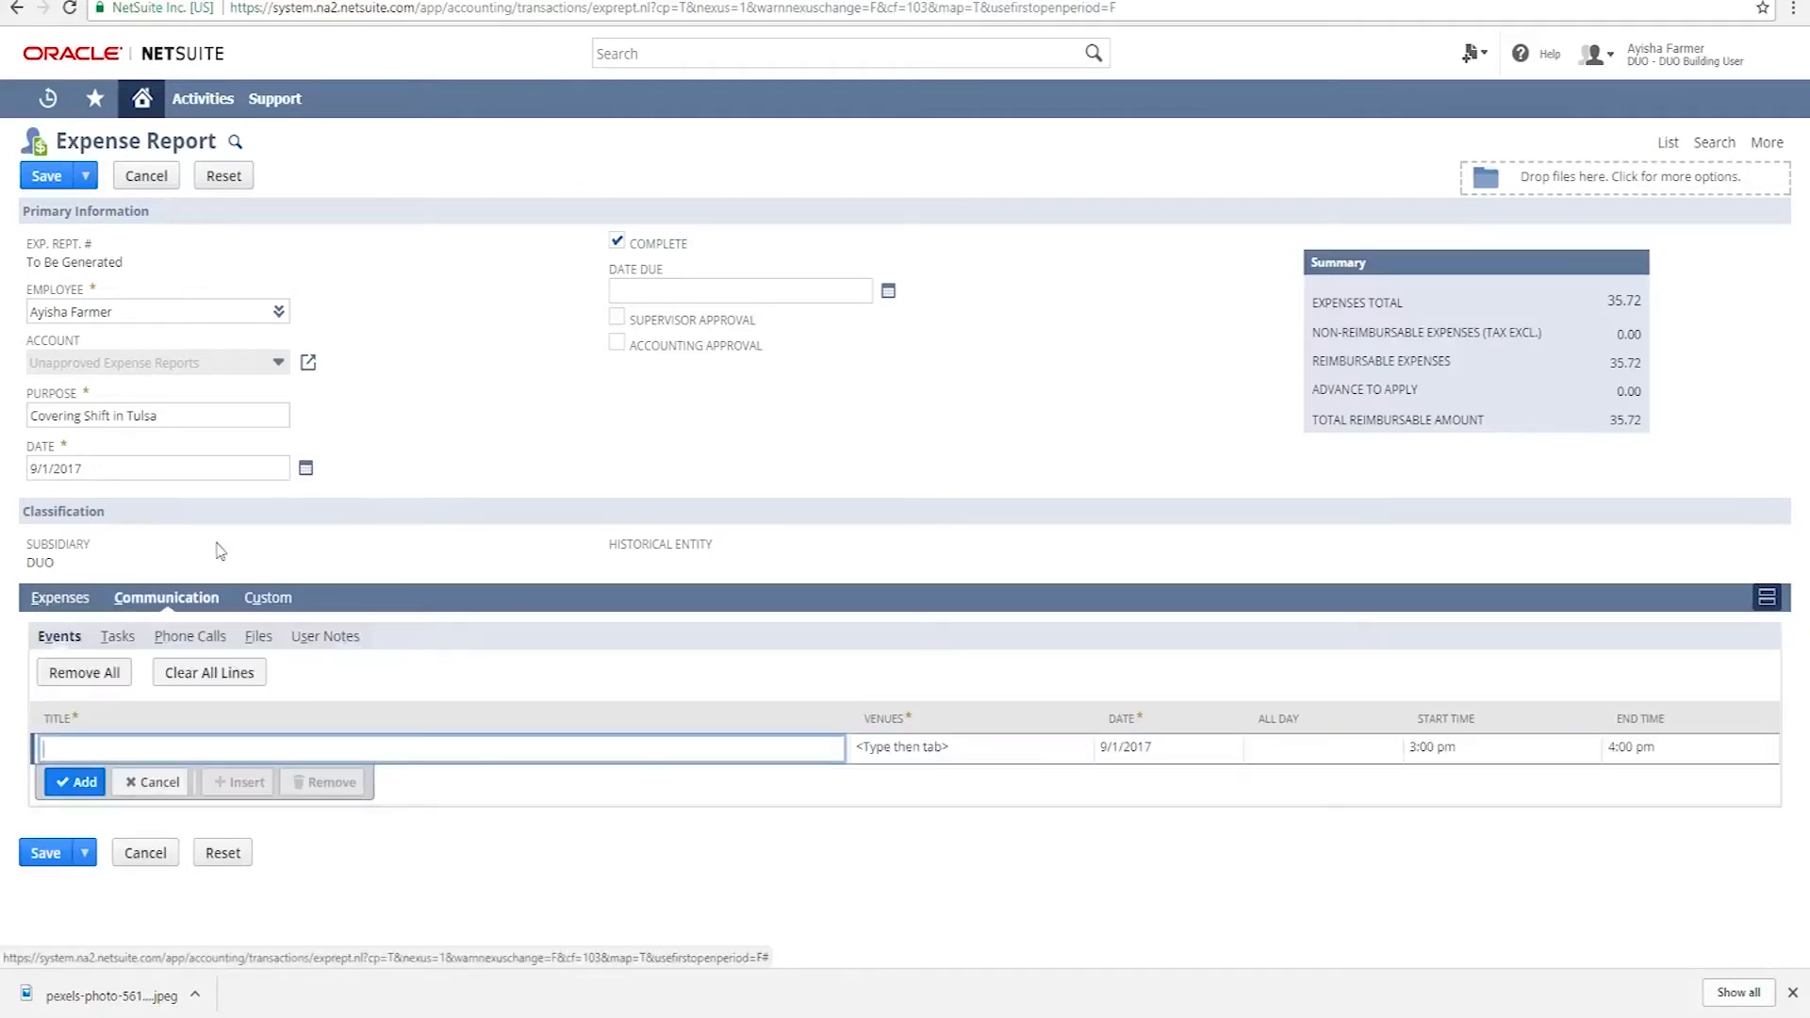
left_click(257, 637)
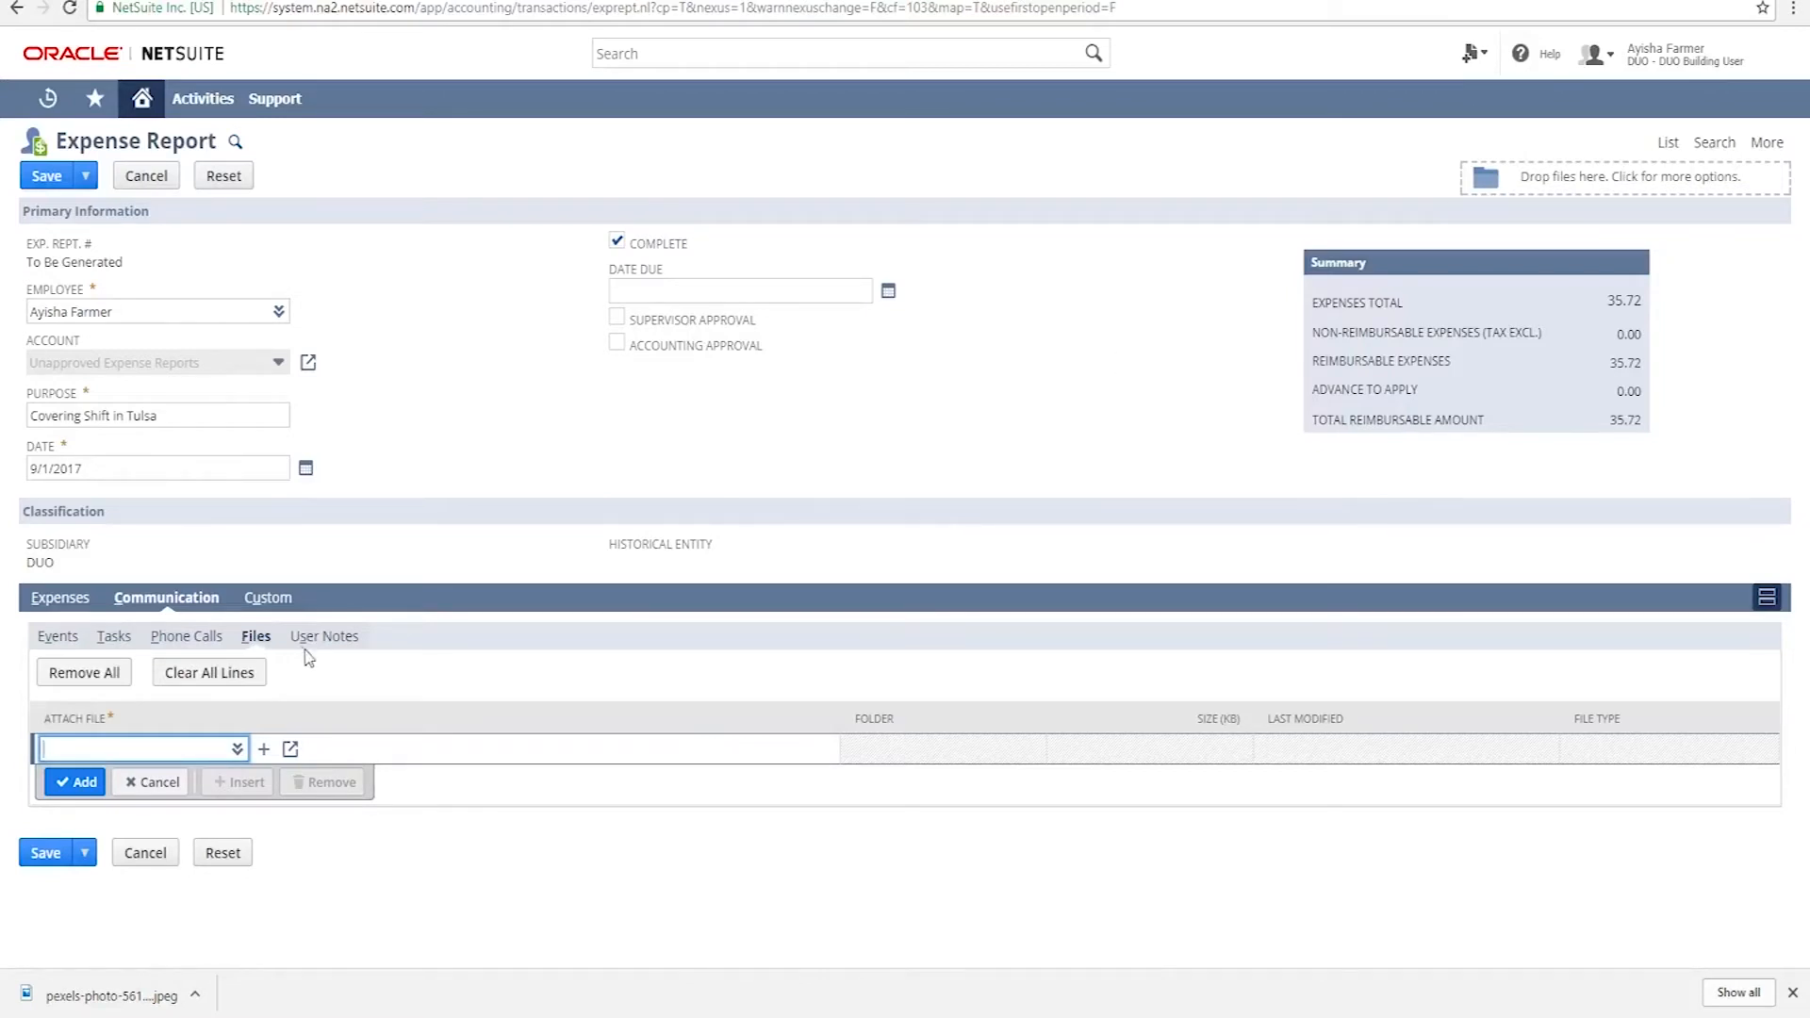
left_click(66, 599)
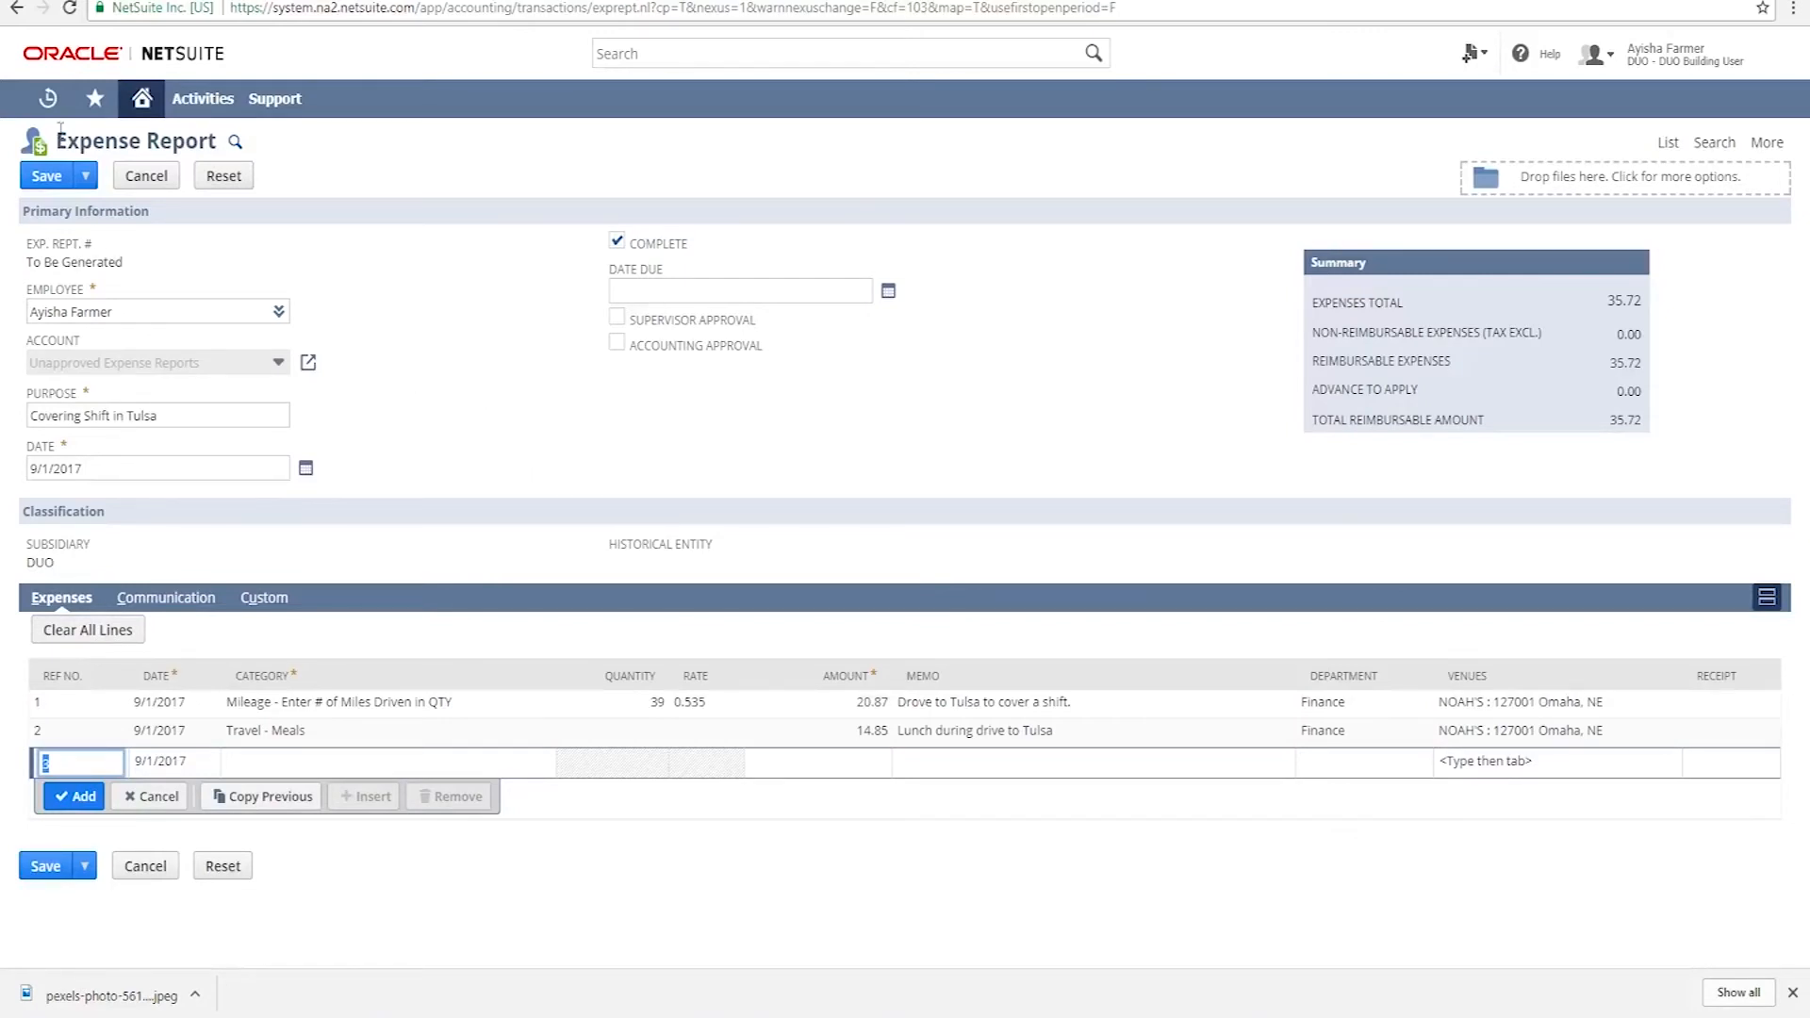
left_click(49, 178)
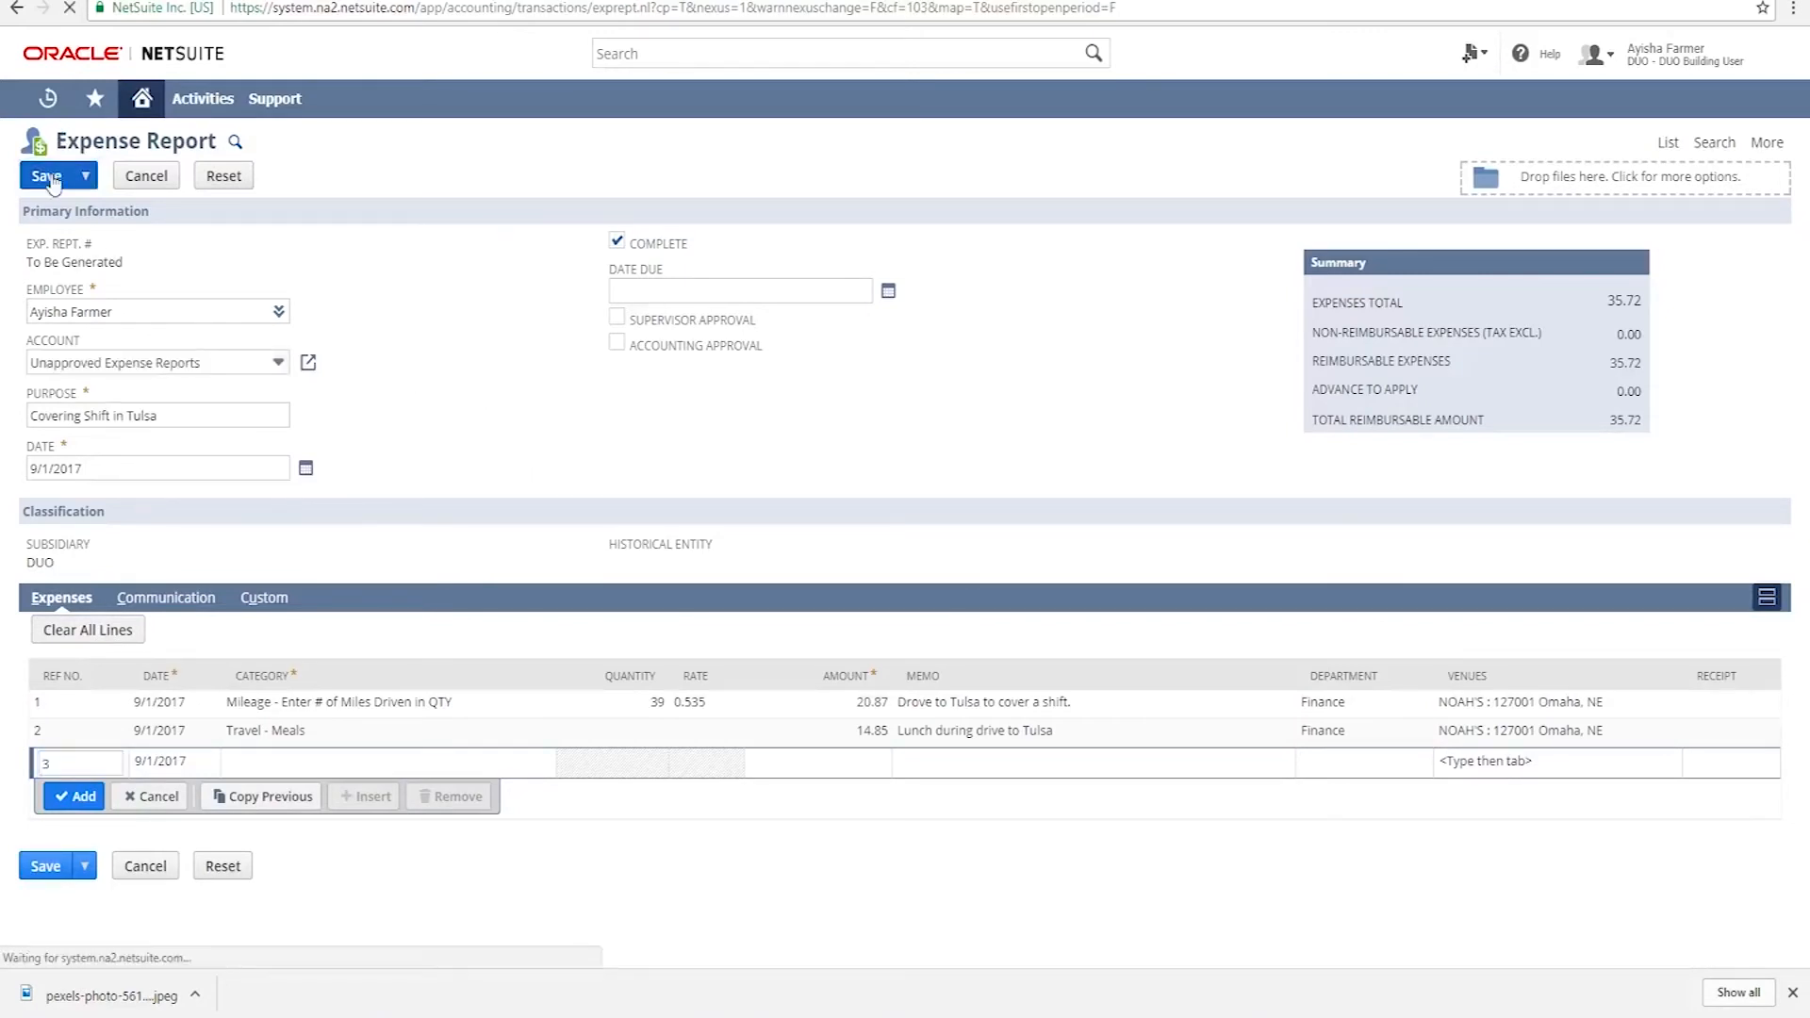